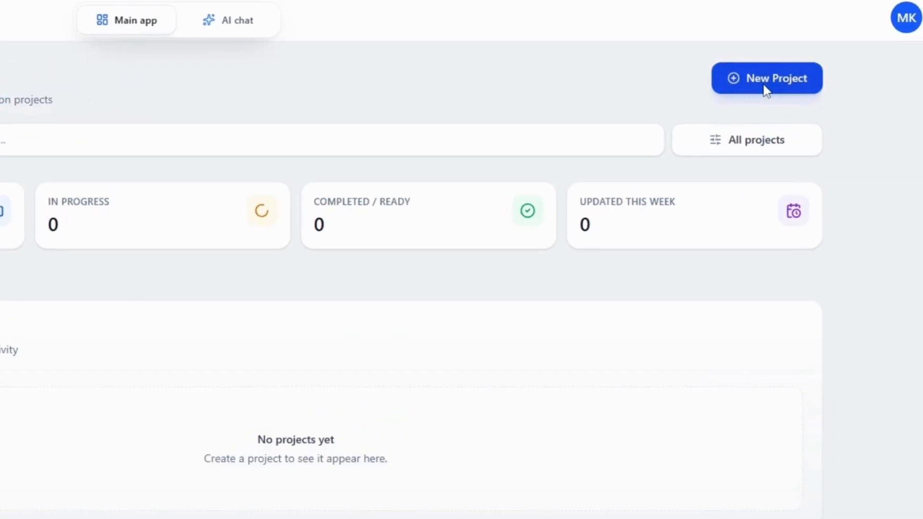
Start a new project named Delhi_apartment located in India, state Delhi, city New Delhi.
click(782, 77)
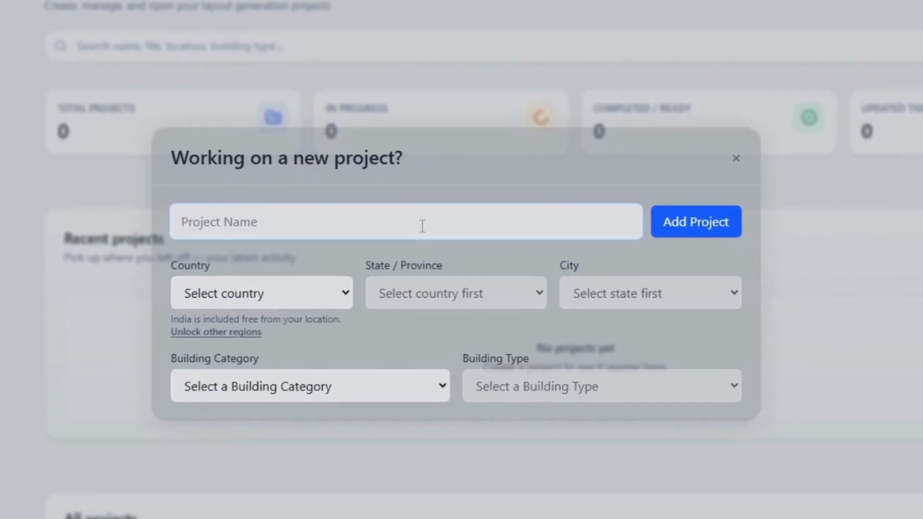
text(Delhi_apartement)
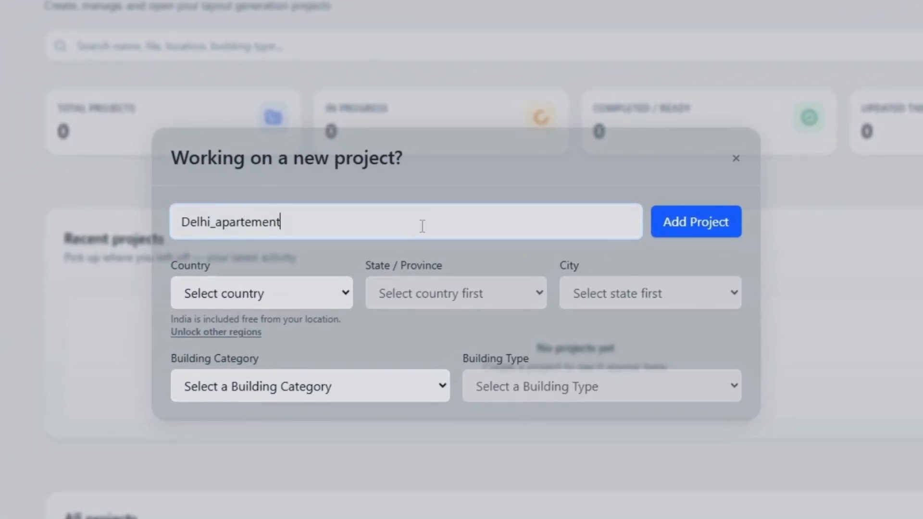
click(261, 293)
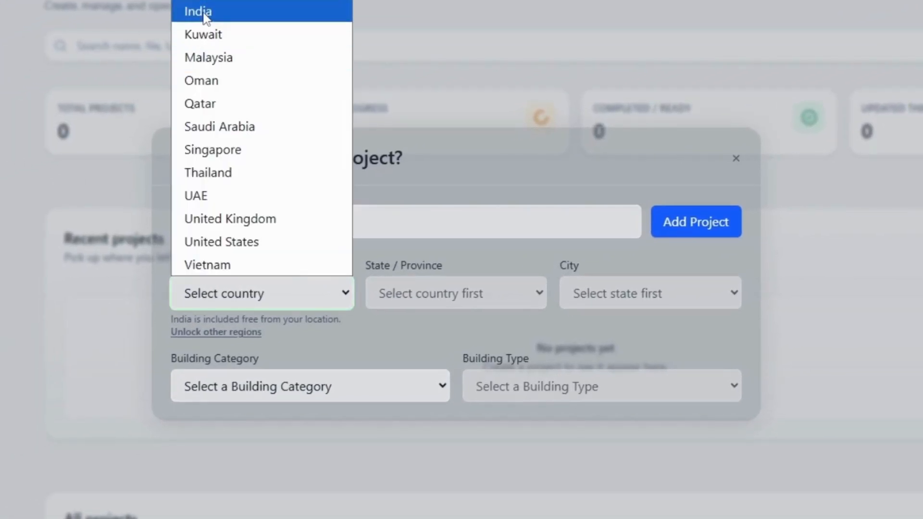
click(204, 14)
click(456, 293)
click(432, 4)
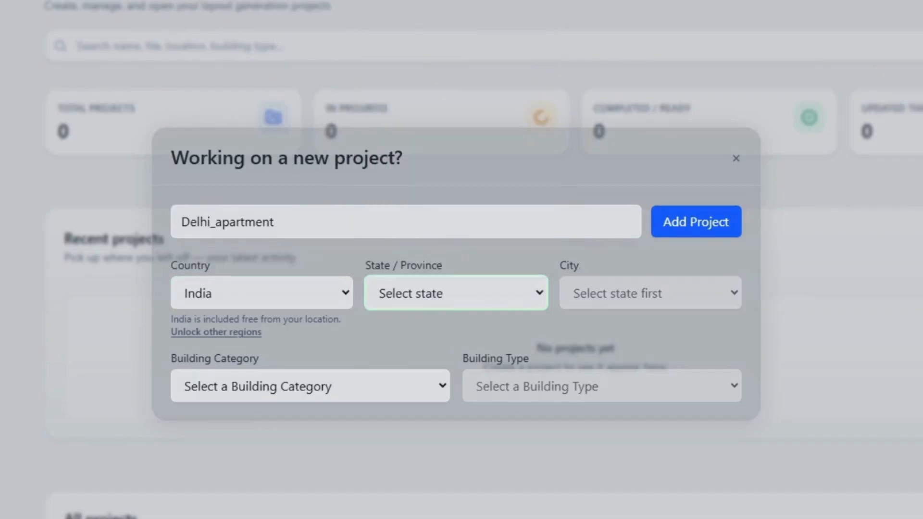
click(622, 298)
click(603, 341)
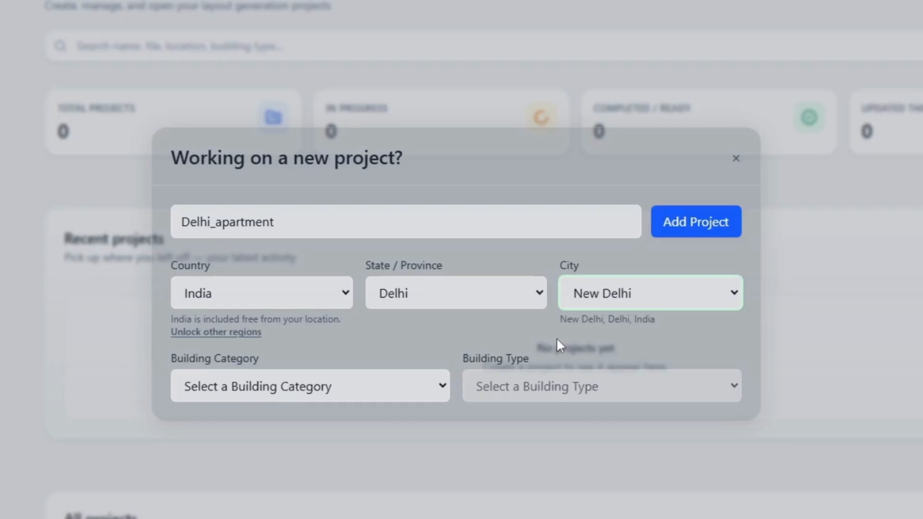
Set the building category to Residential Buildings and the type to Apartment, and add the project.
click(319, 389)
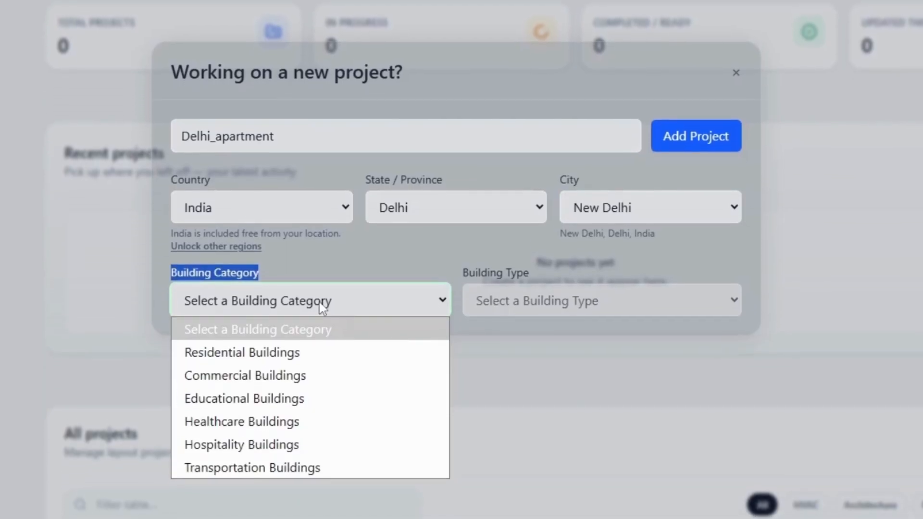
click(242, 351)
click(529, 299)
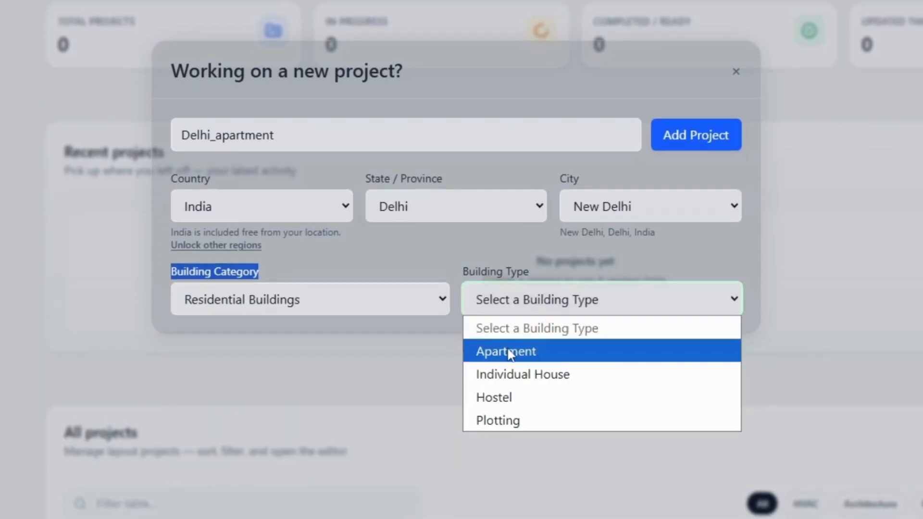
click(538, 357)
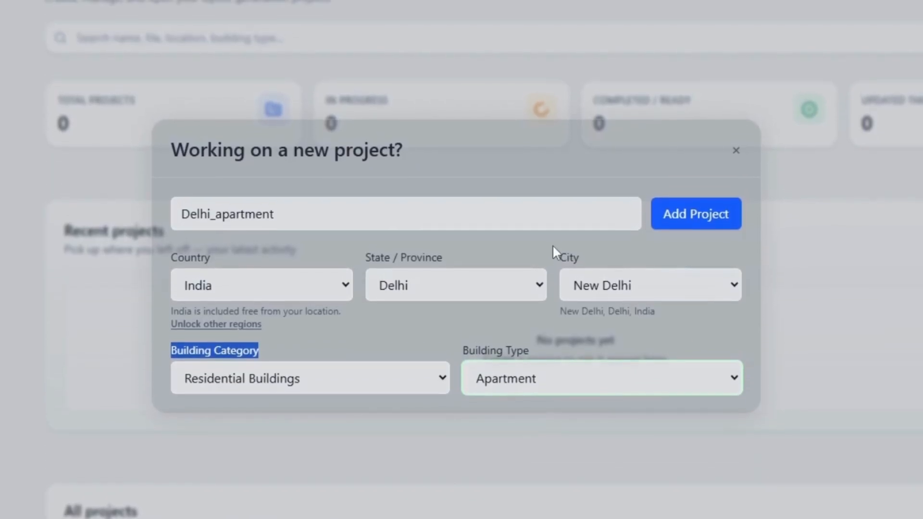
click(688, 218)
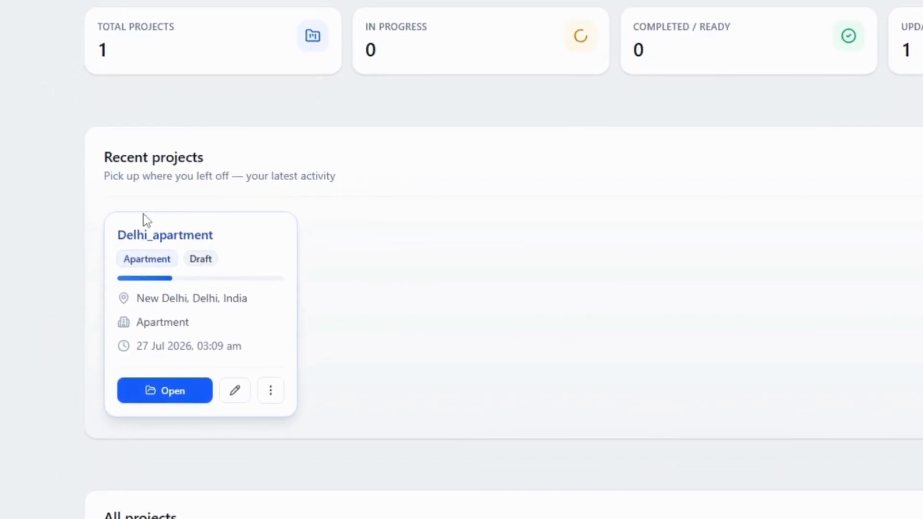
Open the Delhi_apartment project and choose Generate with AI as its way of working.
click(122, 384)
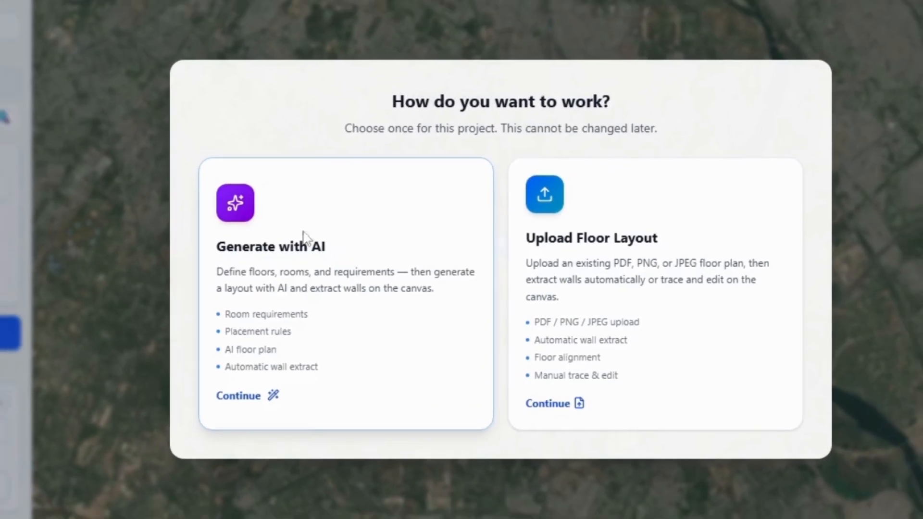
click(294, 239)
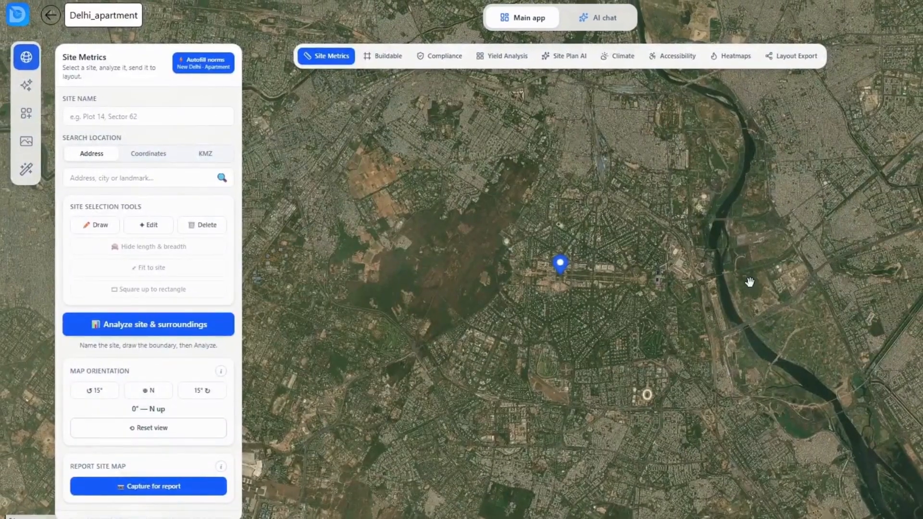
Locate the block of buildings just south of the main road on the map and name the site Delhi_apartment.
drag(691, 274, 628, 272)
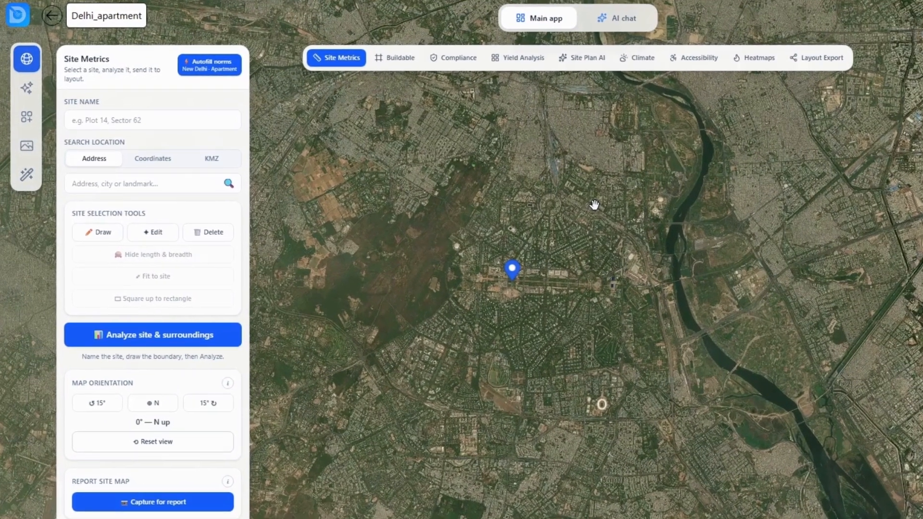
scroll(741, 354, up, 5)
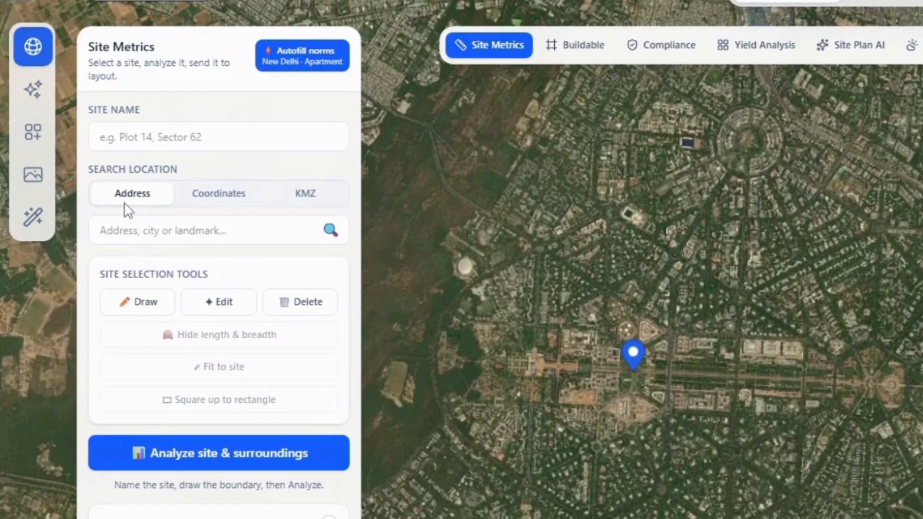
scroll(642, 288, up, 6)
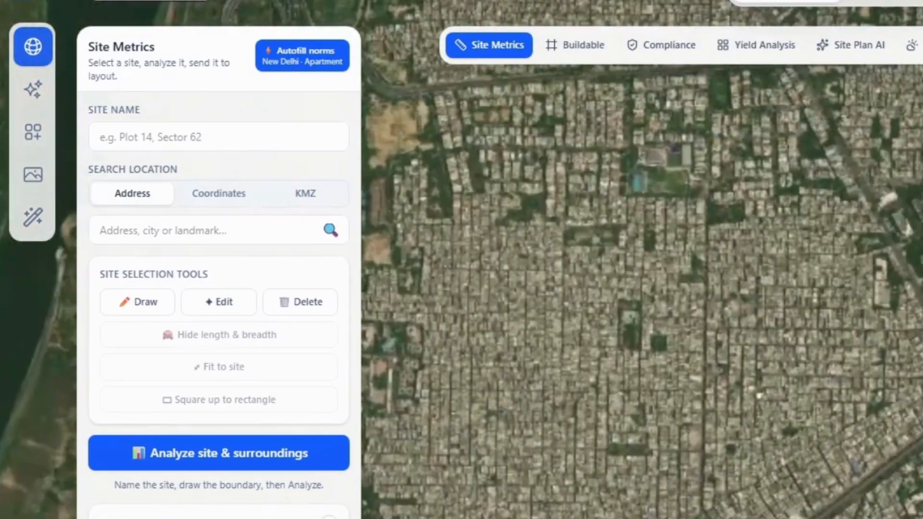
drag(819, 212, 723, 249)
scroll(534, 135, up, 3)
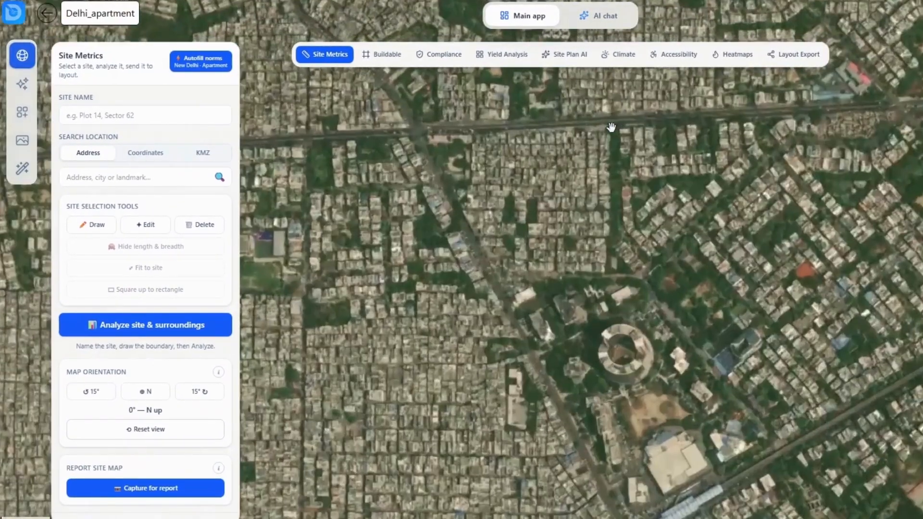
scroll(611, 127, up, 4)
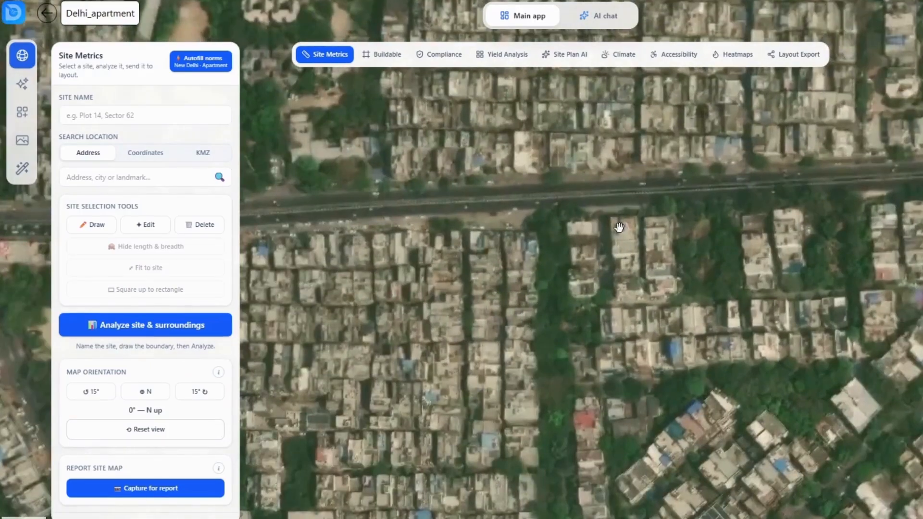
click(123, 120)
text(Delhi_apartment)
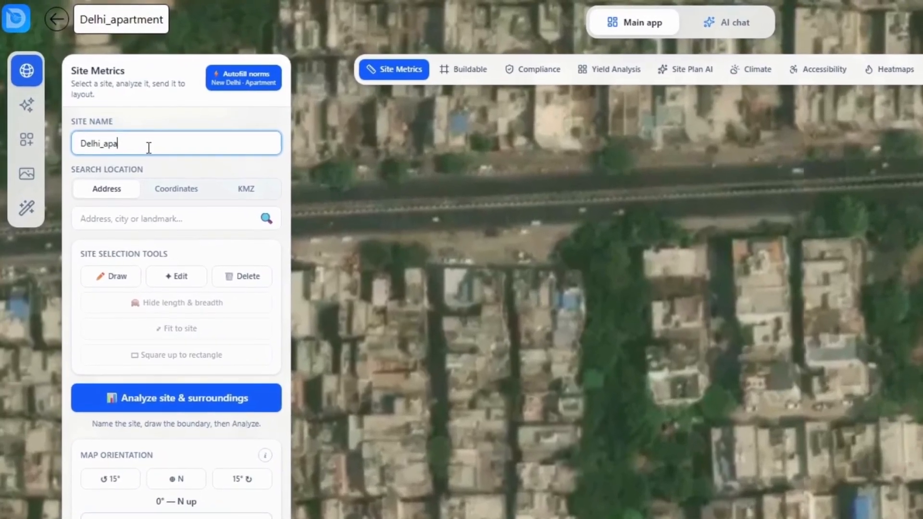
Draw a four-sided site boundary about 82.6 m by 67.9 m around the block south of the road.
click(103, 257)
click(584, 205)
click(820, 192)
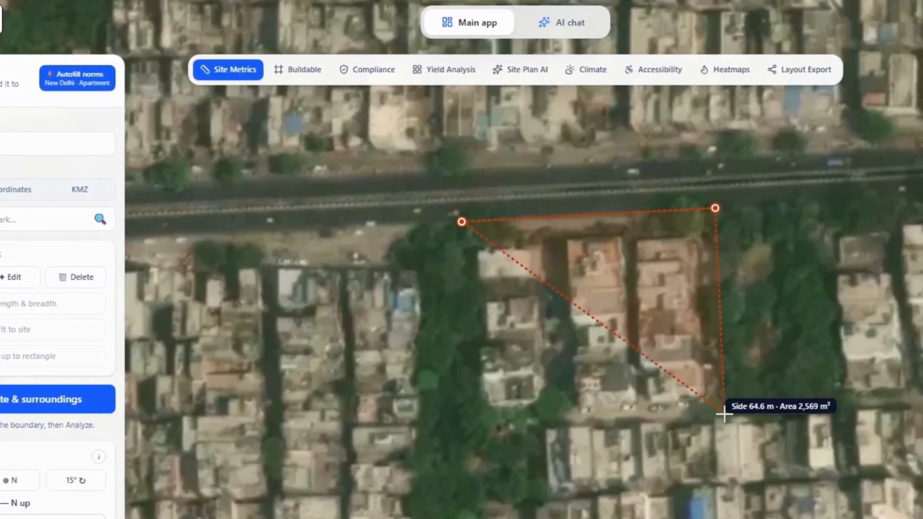
click(724, 412)
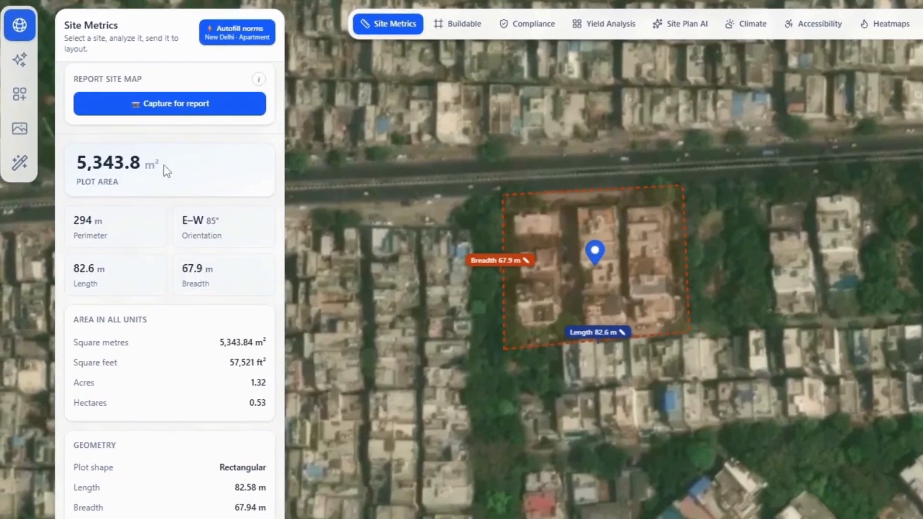
Examine the plot area and its conversions to square metres and square feet in the site metrics.
drag(164, 172, 140, 159)
click(79, 166)
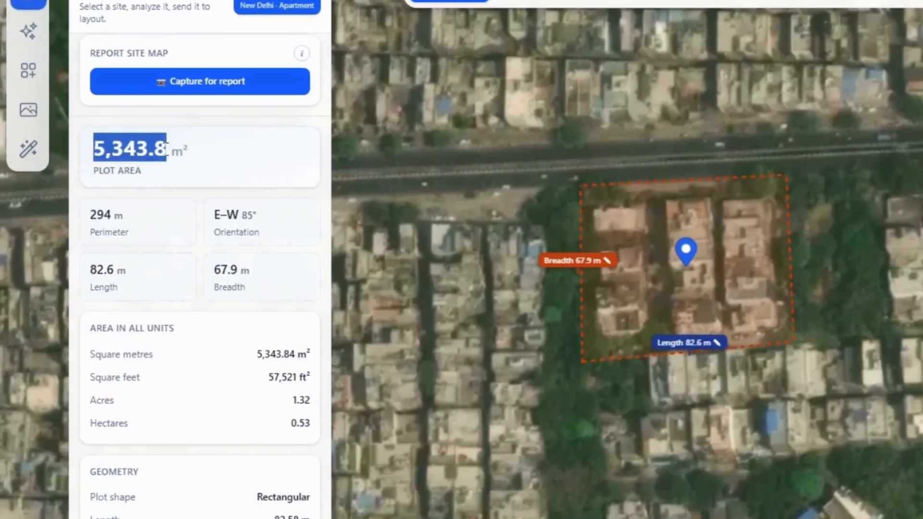
drag(91, 357, 157, 357)
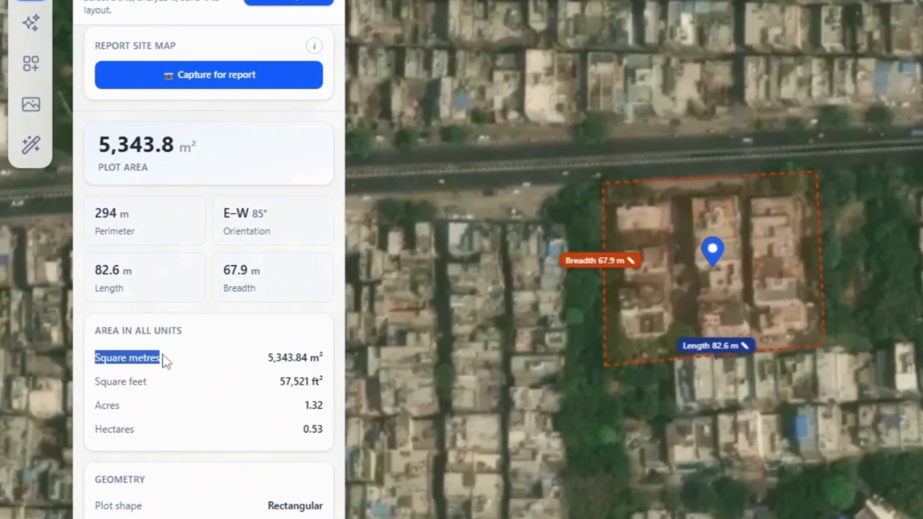
drag(106, 388, 132, 386)
click(295, 403)
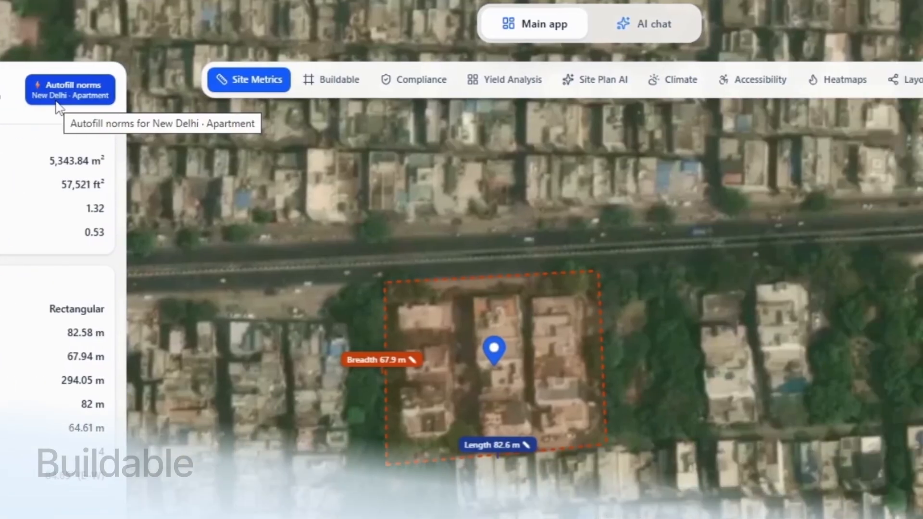
Open the Buildable analysis, check the regulatory basis and plot zone, and show the land-use zones on the map.
click(550, 79)
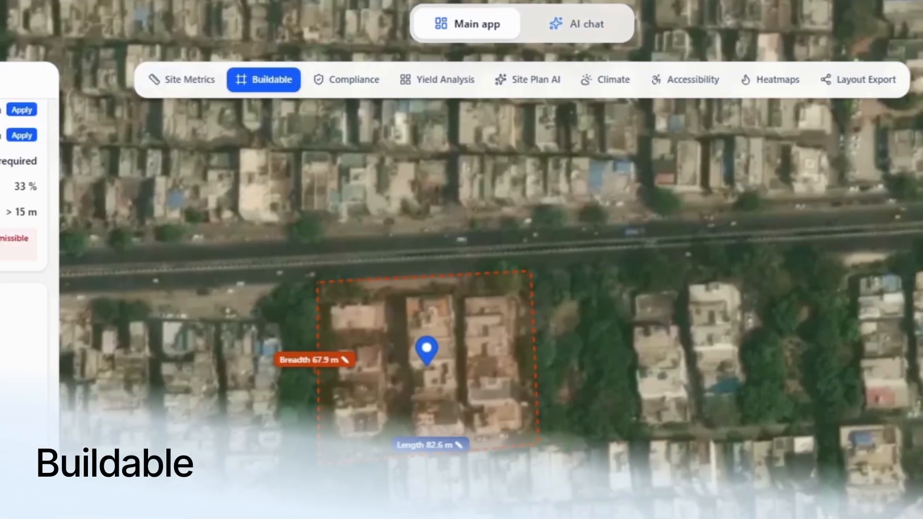
scroll(68, 214, up, 10)
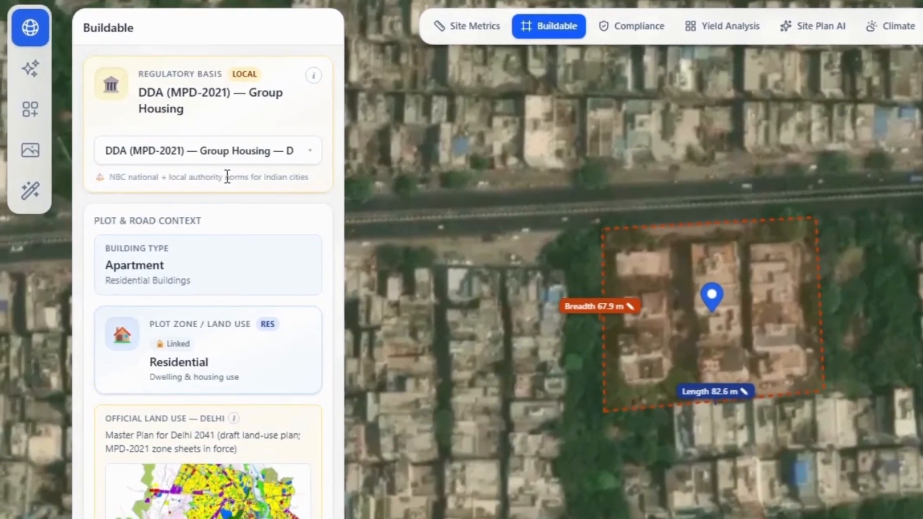
scroll(227, 174, down, 3)
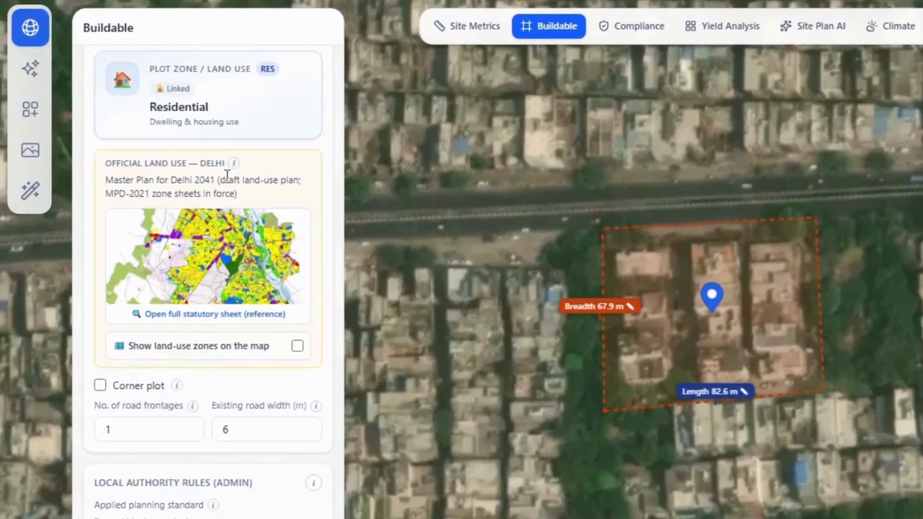
scroll(226, 175, down, 2)
click(298, 260)
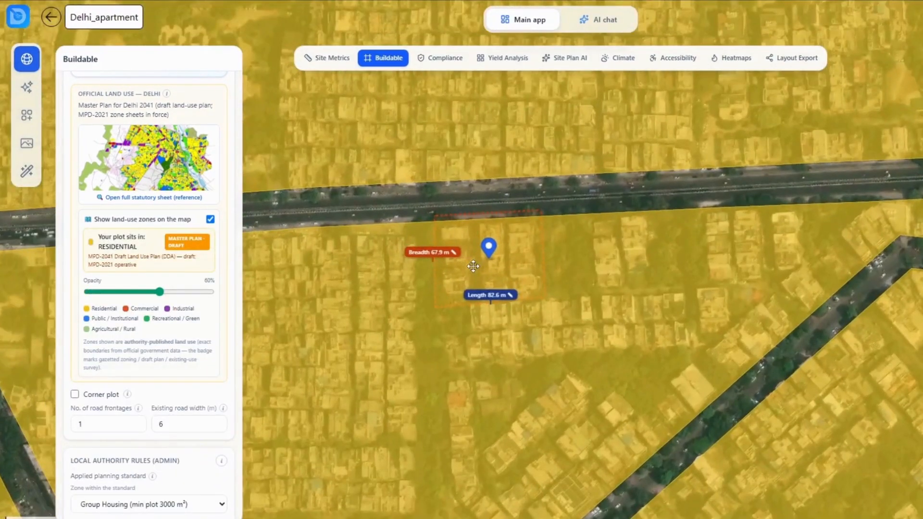
Examine the permissible FSI and the front and side/rear setbacks in the local authority rules.
drag(71, 215, 155, 216)
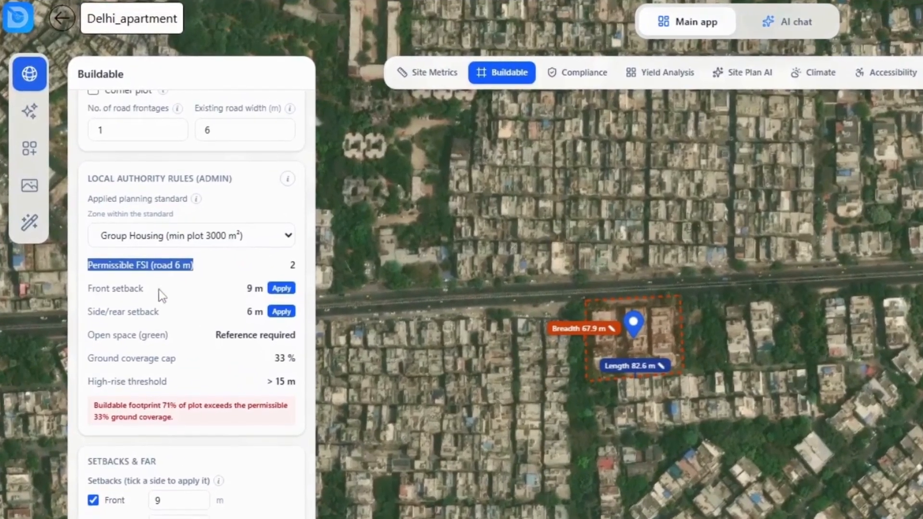
drag(88, 288, 152, 290)
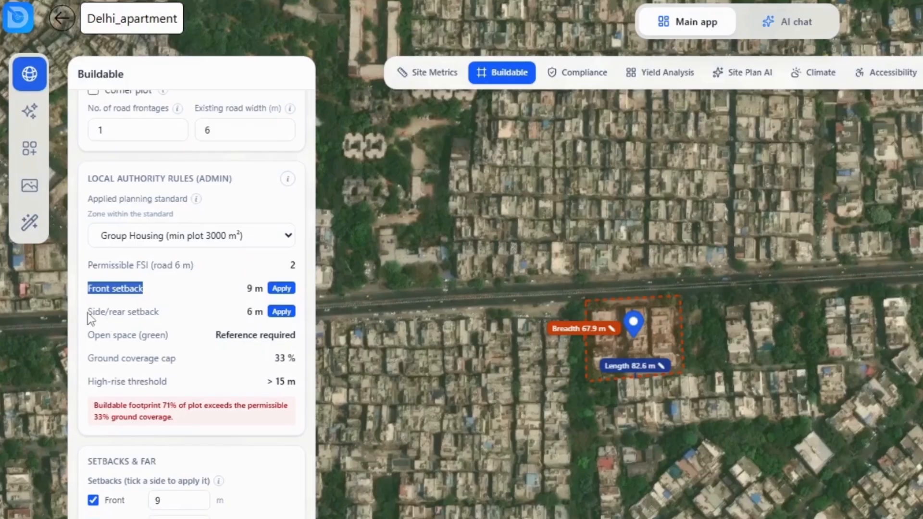
drag(87, 312, 169, 317)
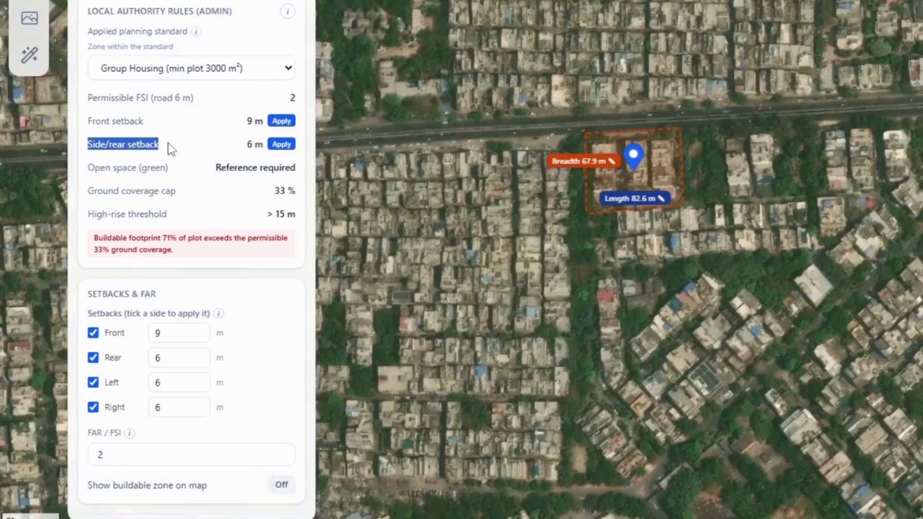
Review the Setbacks & FAR settings and open the front setback value for editing.
scroll(170, 149, down, 3)
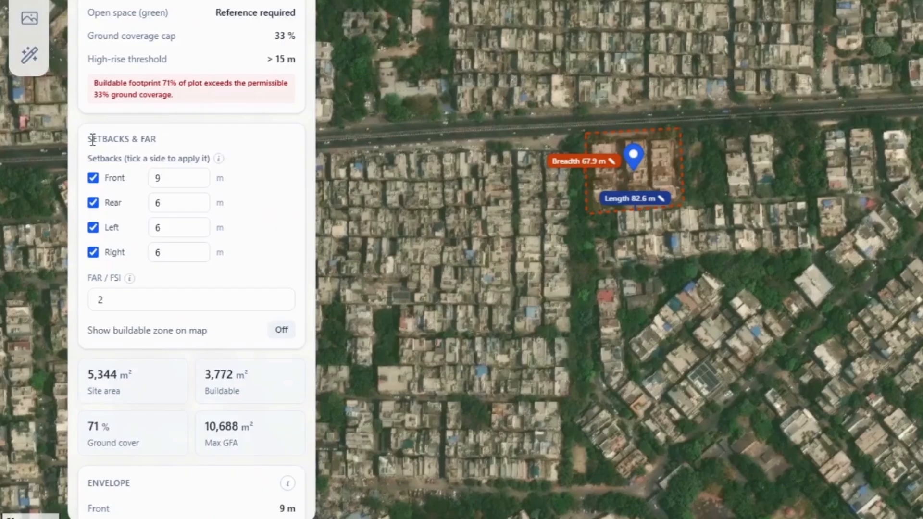
drag(85, 140, 160, 144)
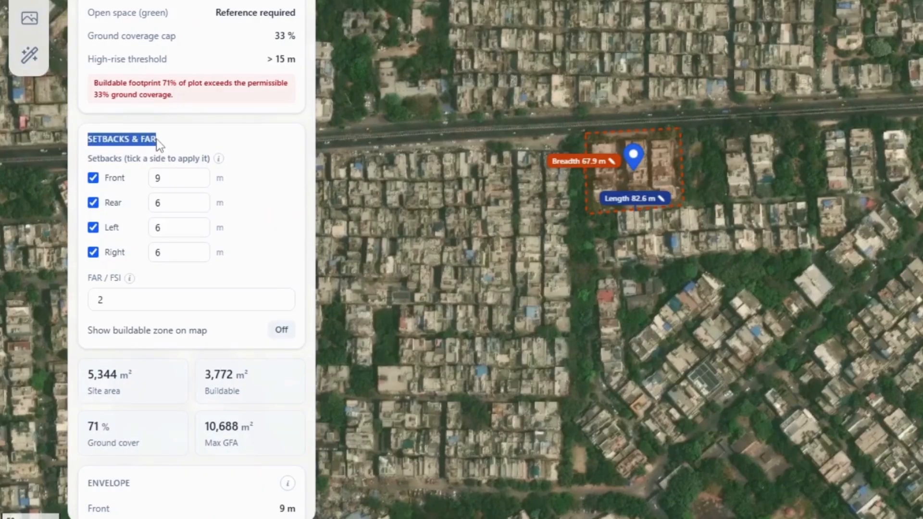
click(177, 177)
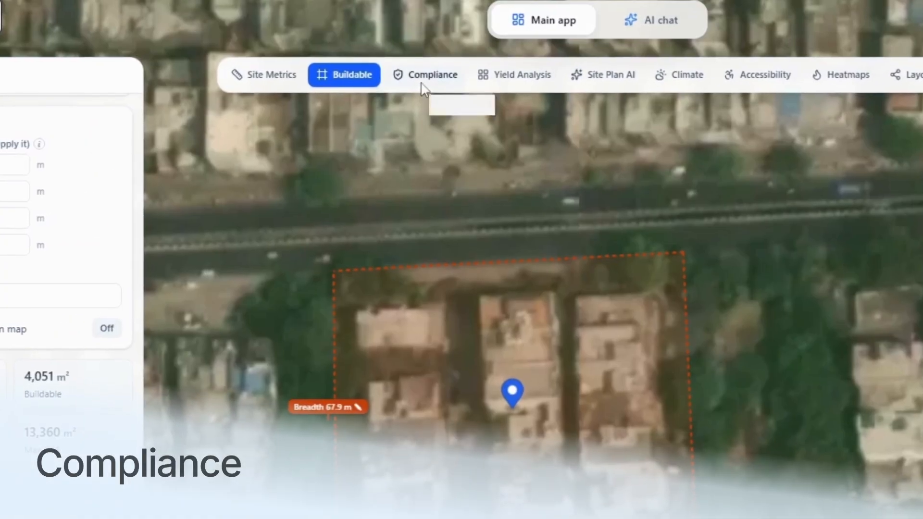
Open the Compliance analysis and set the occupancy load to 1000 persons.
click(434, 59)
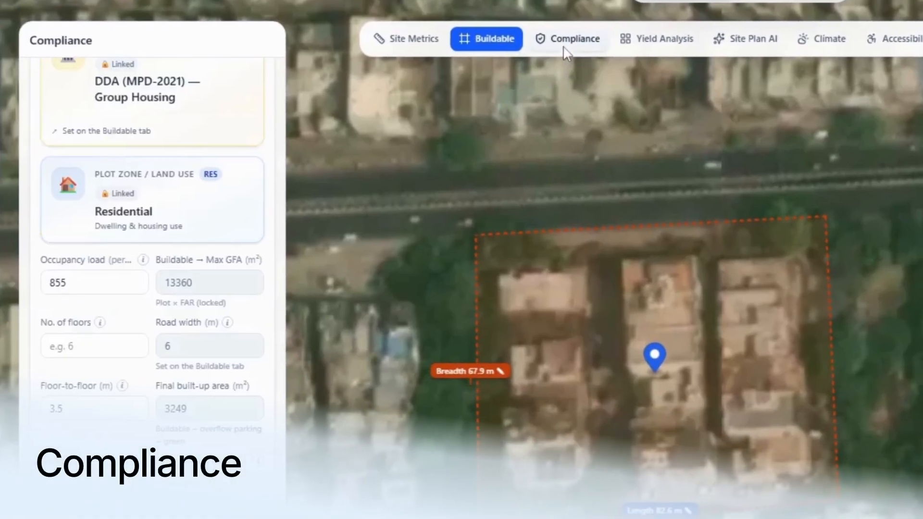
scroll(219, 308, up, 2)
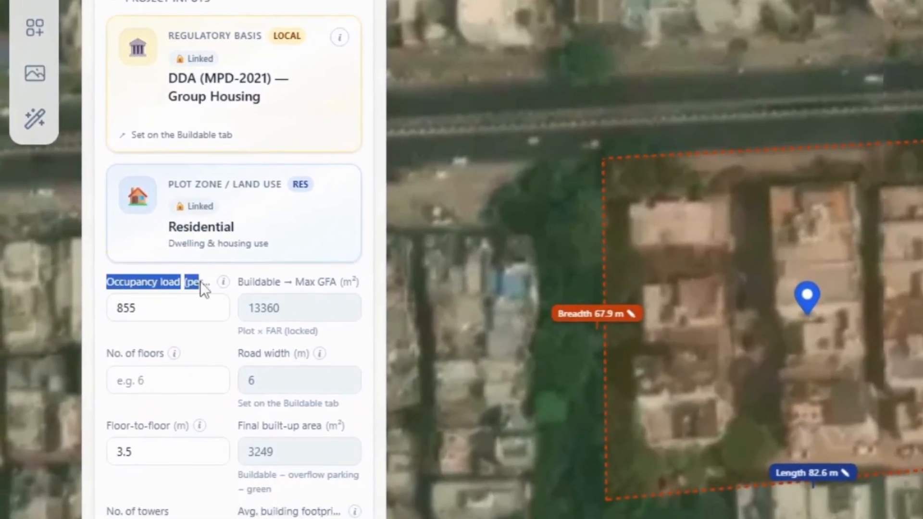
double_click(123, 308)
text(1000)
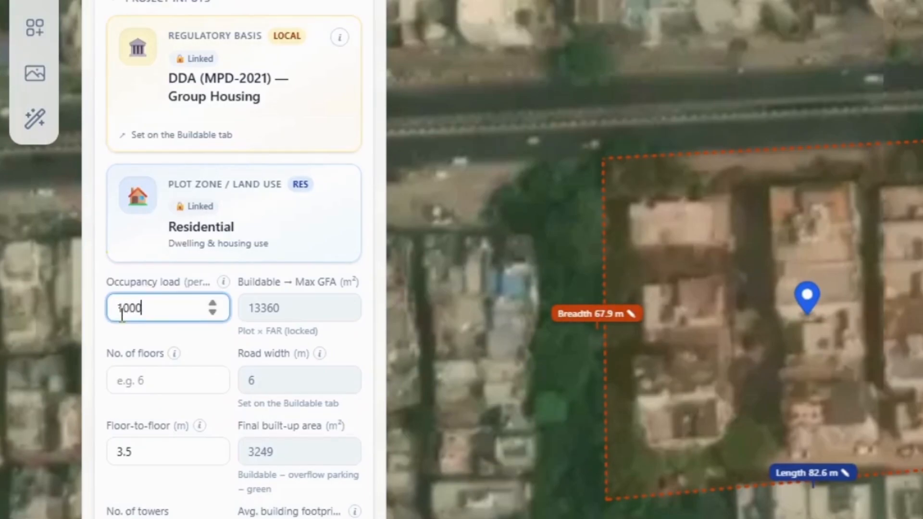
Set the number of floors to 10 and override the green area percentage of the plot in the Compliance analysis.
click(168, 380)
text(10)
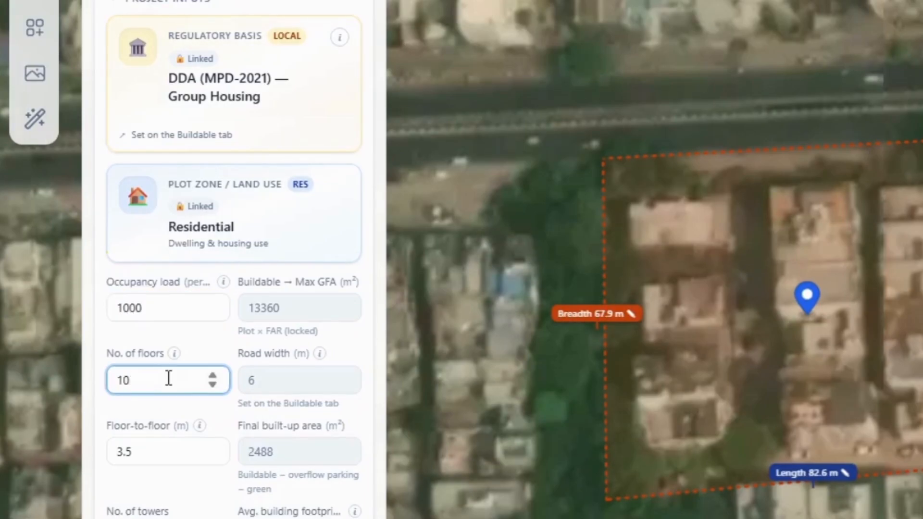
scroll(210, 475, down, 8)
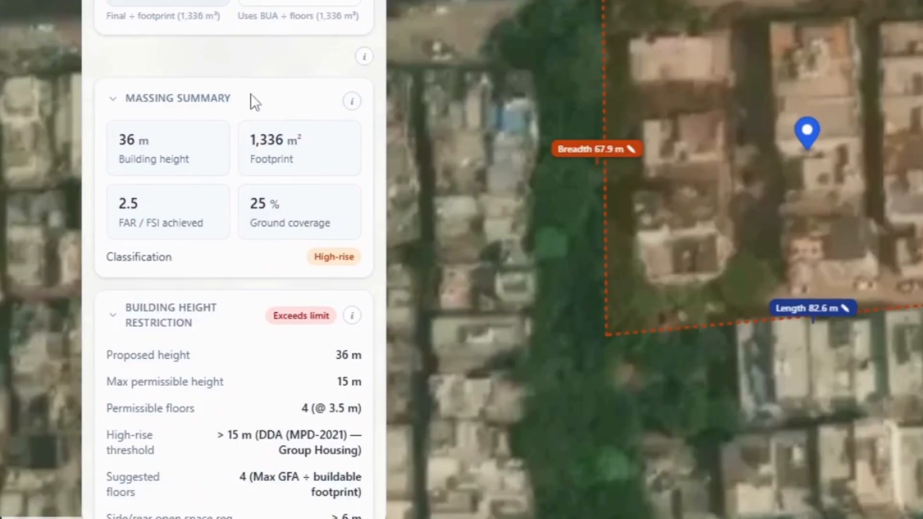
scroll(259, 242, down, 5)
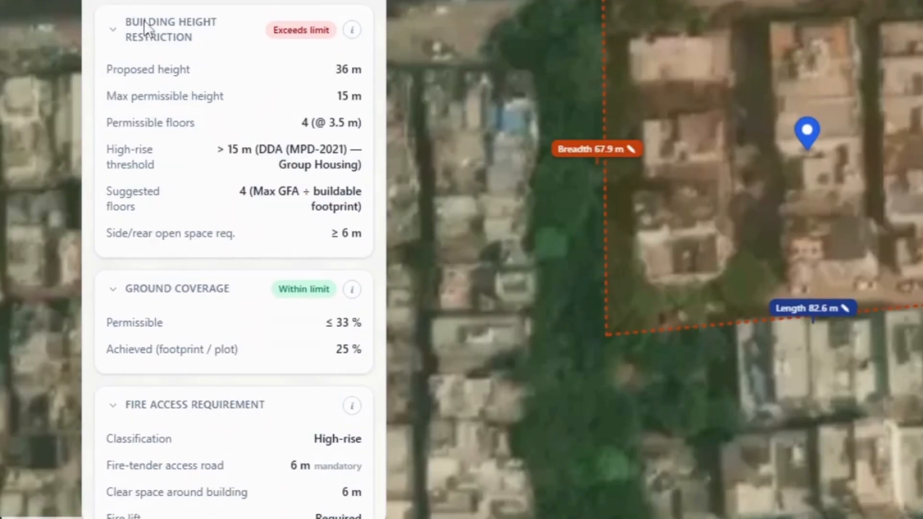
scroll(200, 41, down, 10)
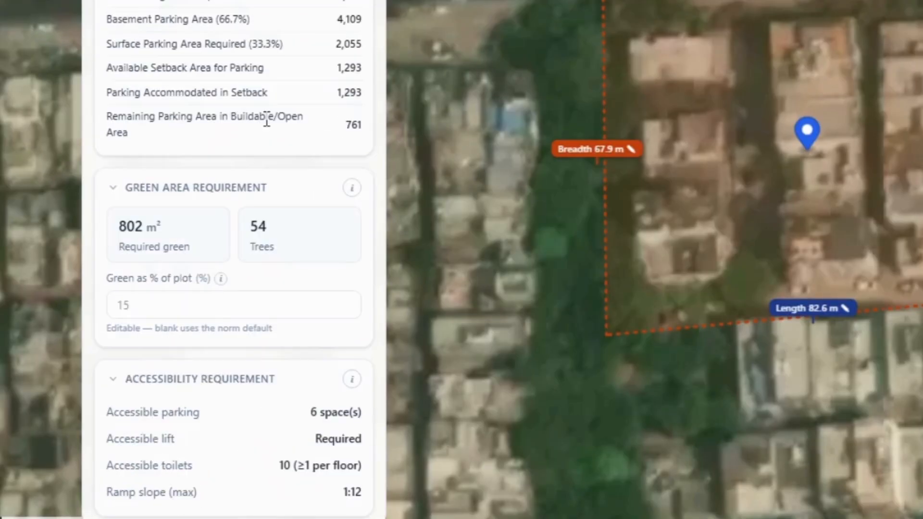
click(158, 312)
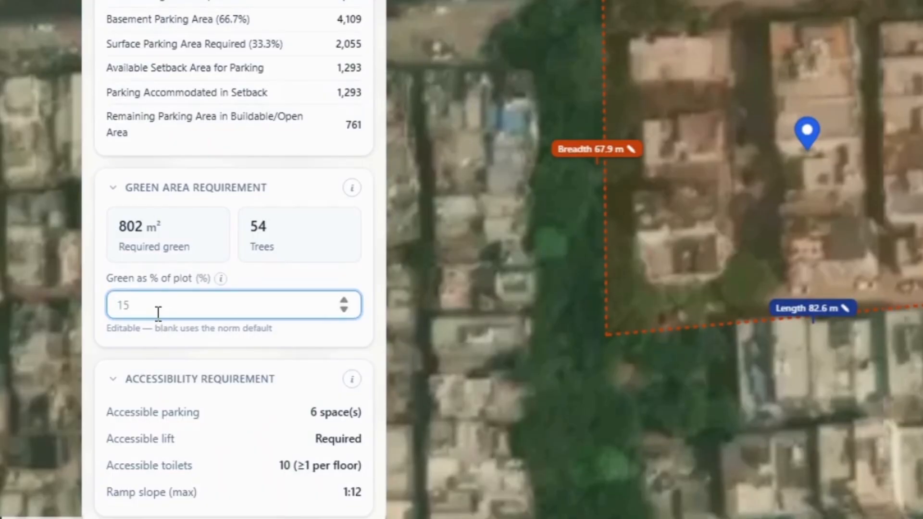
text(1)
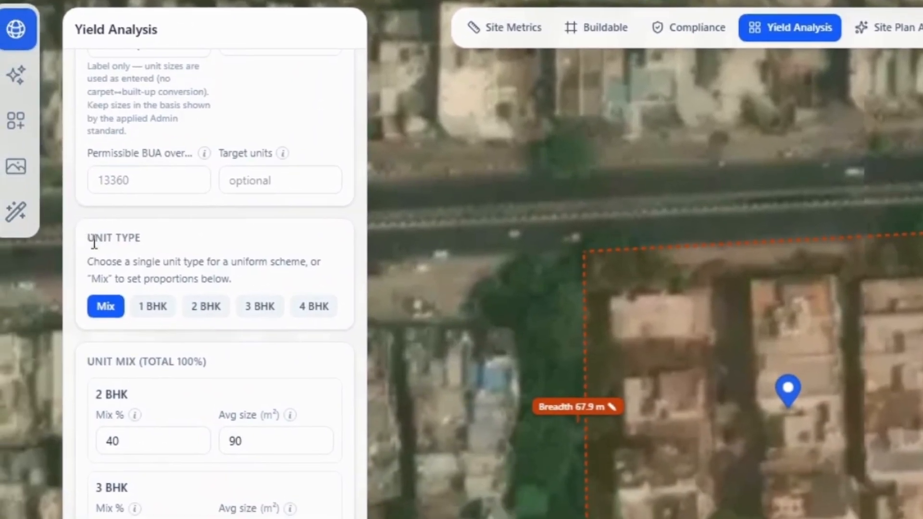
Run the Yield Analysis with the Mix unit type and examine the unit counts for the 2, 3 and 4 BHK flats.
drag(110, 231, 270, 274)
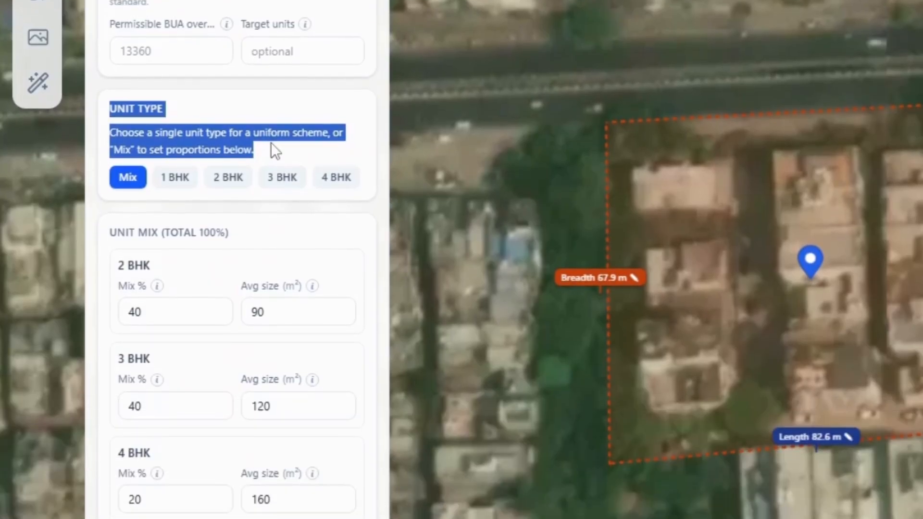
click(304, 72)
click(224, 467)
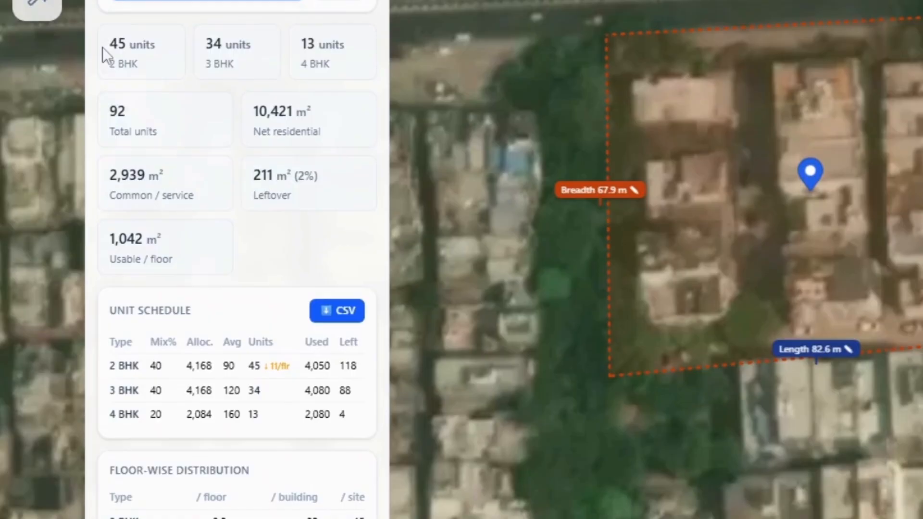
drag(102, 47, 138, 65)
drag(205, 37, 230, 71)
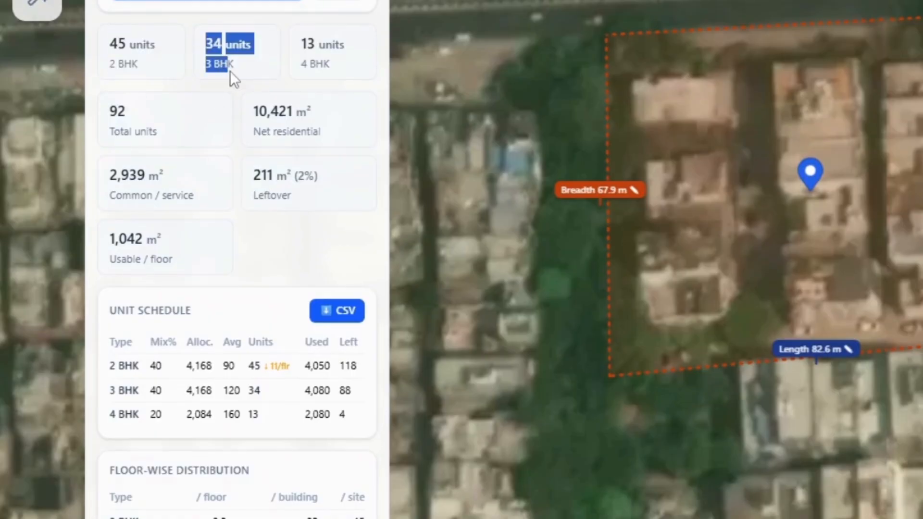
click(299, 56)
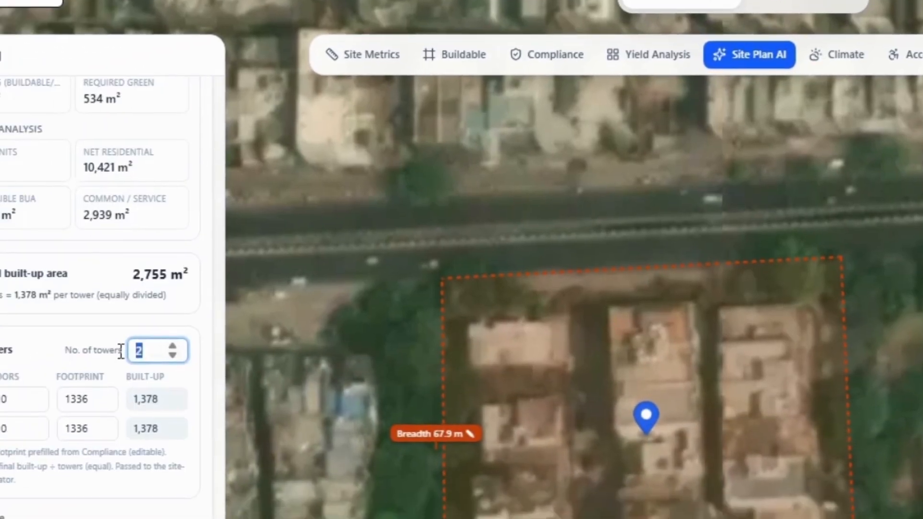
Generate the site plan with 3 towers and the tower shape set to Let AI decide.
text(3)
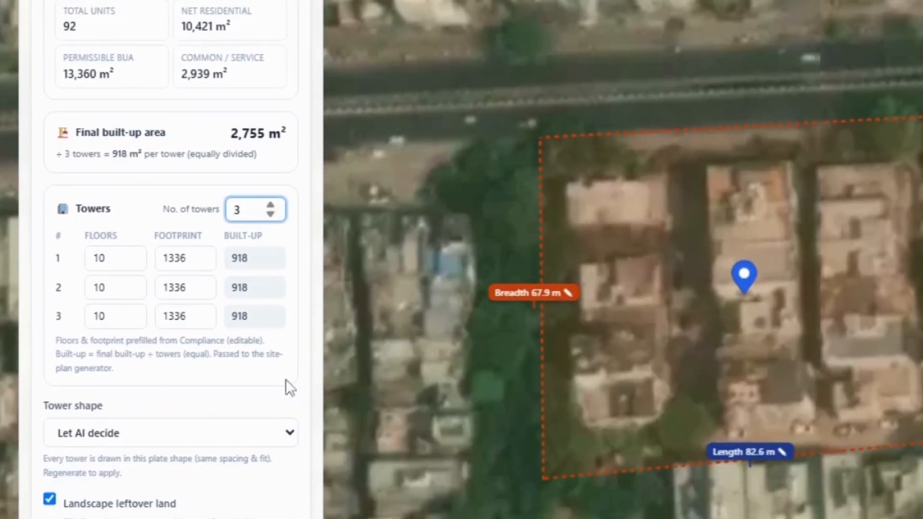
scroll(286, 380, down, 2)
drag(108, 182, 48, 182)
click(113, 209)
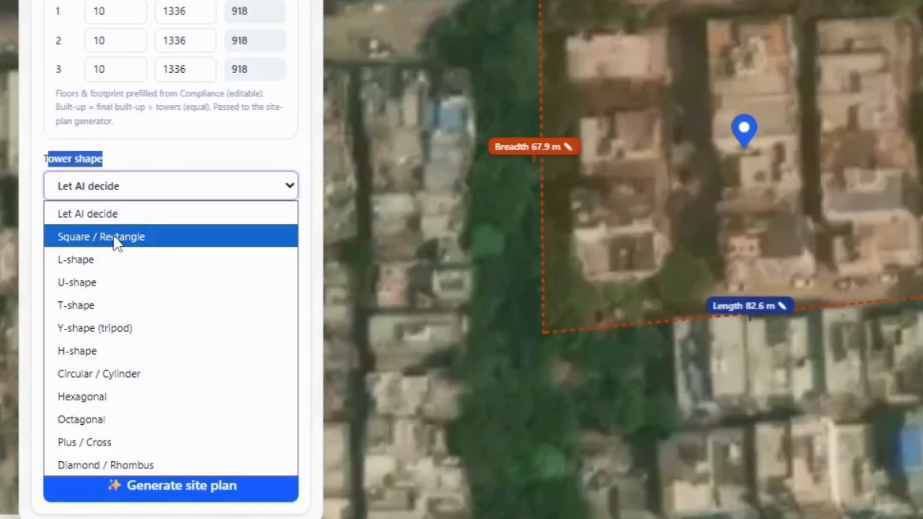
click(117, 215)
click(199, 241)
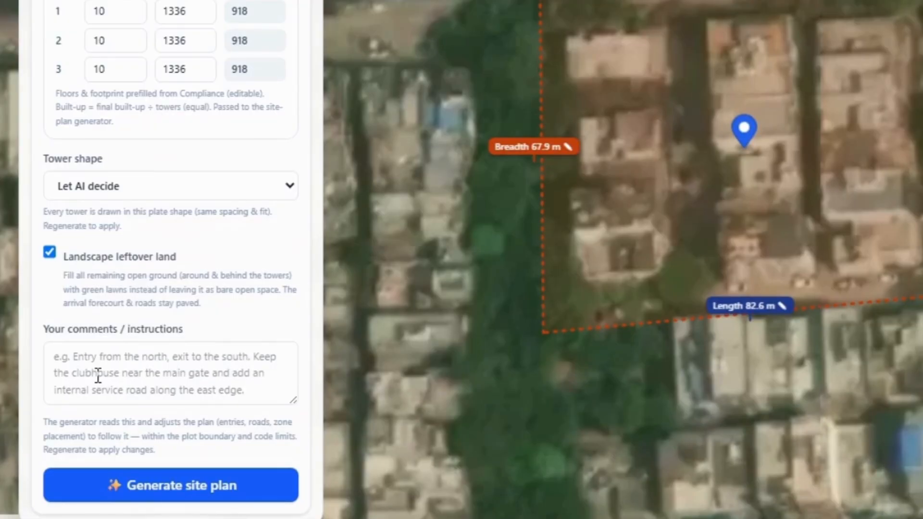
click(163, 486)
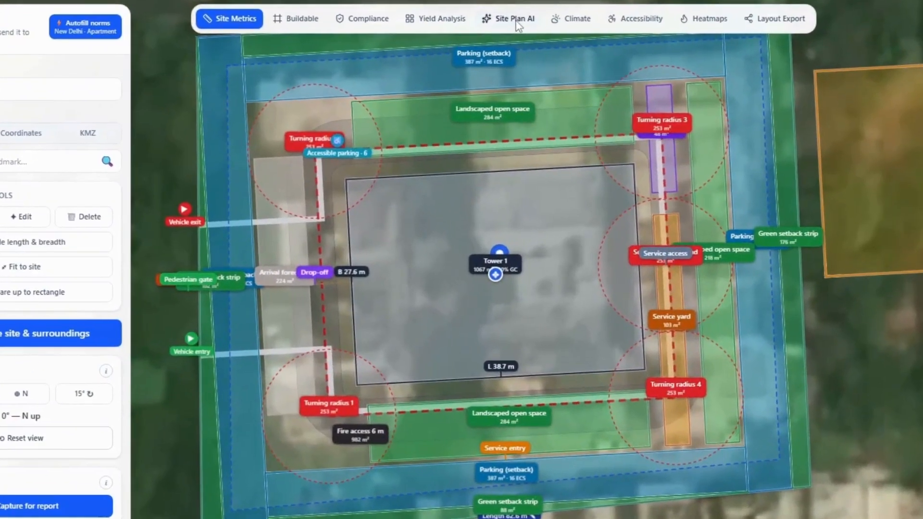
Return to Site Plan AI and reposition Tower 1 in the plot's northwest corner and Tower 2 in the southeast part.
click(516, 21)
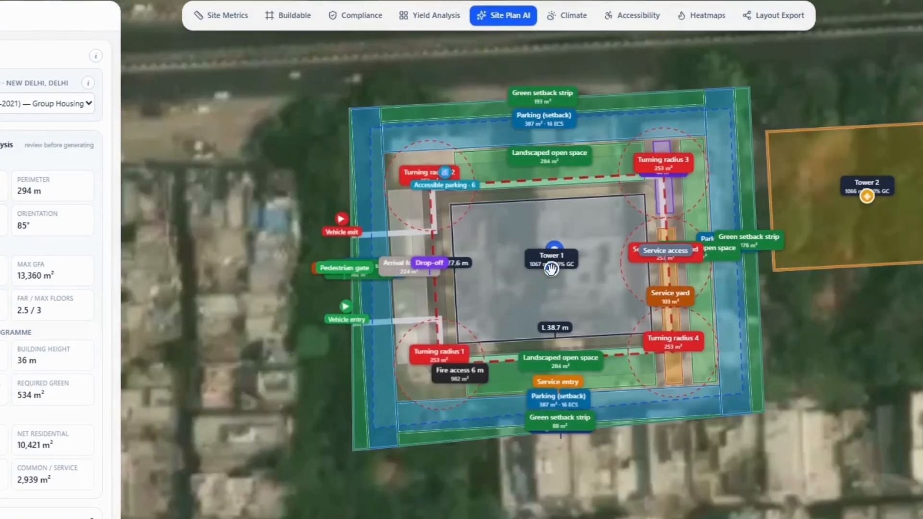
drag(489, 217, 481, 195)
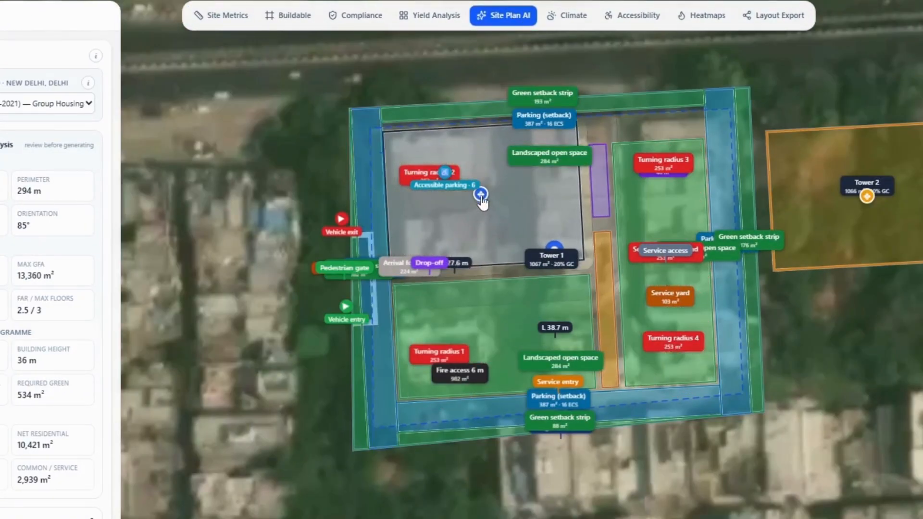
drag(742, 246, 608, 331)
drag(608, 331, 610, 328)
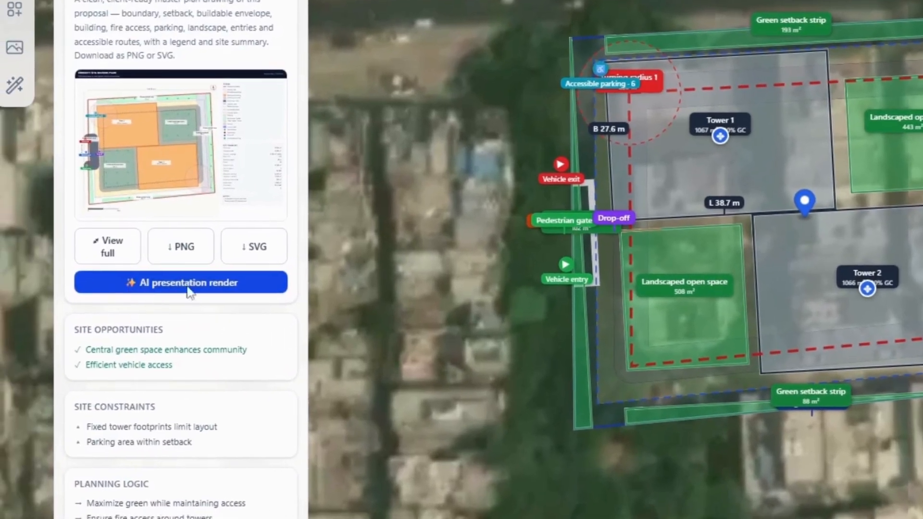
Create an AI presentation render of the master plan and open the rendered image.
click(126, 295)
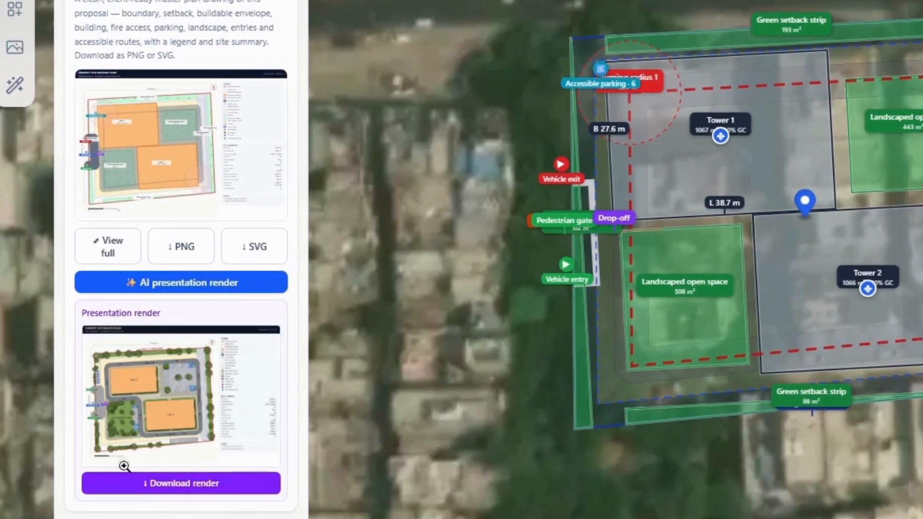
click(126, 401)
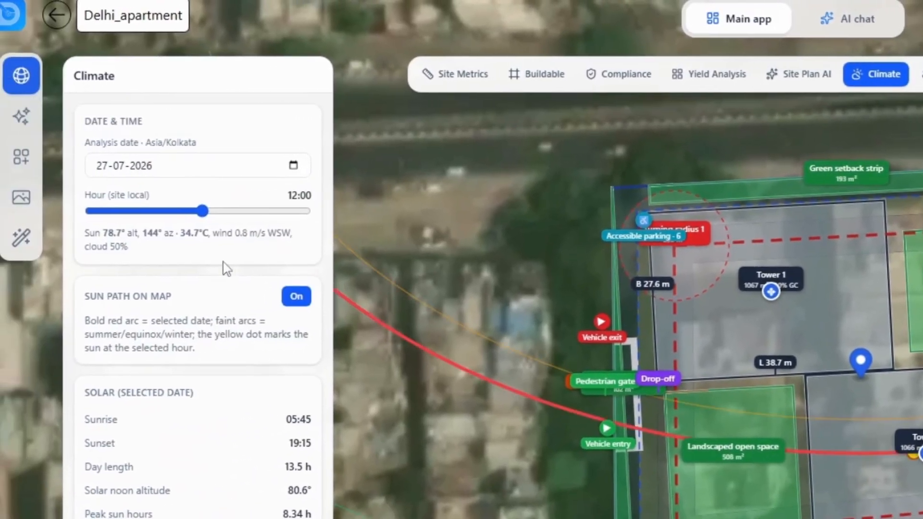
Shift the Climate analysis to an earlier hour and review the roads, transit and nearby facilities in the Accessibility analysis.
drag(203, 210, 118, 215)
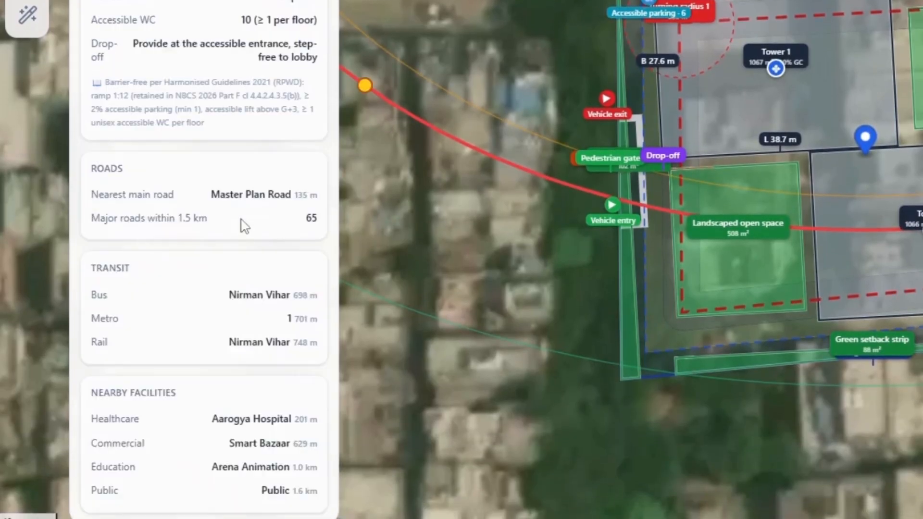
scroll(244, 226, down, 1)
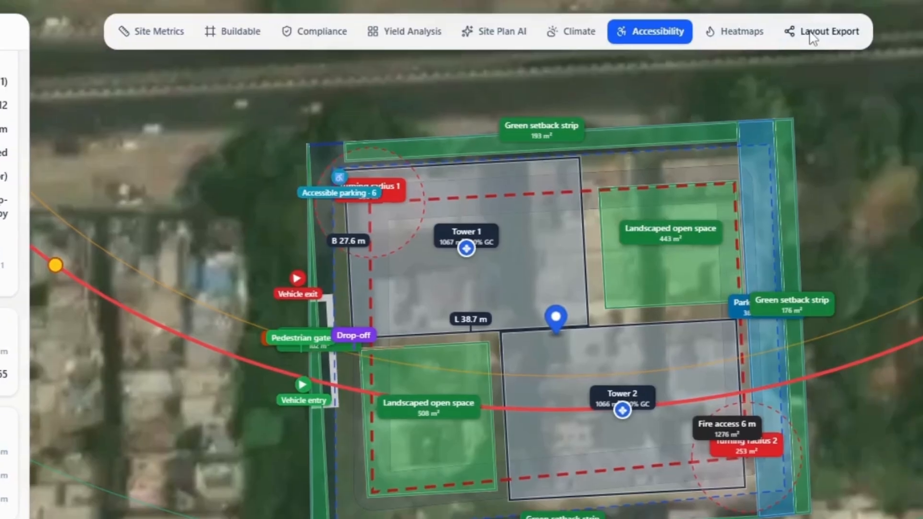
Select the Basement, Typical Floor and Ground Floor in Layout Export and export the site layout to Generate Layout.
click(811, 35)
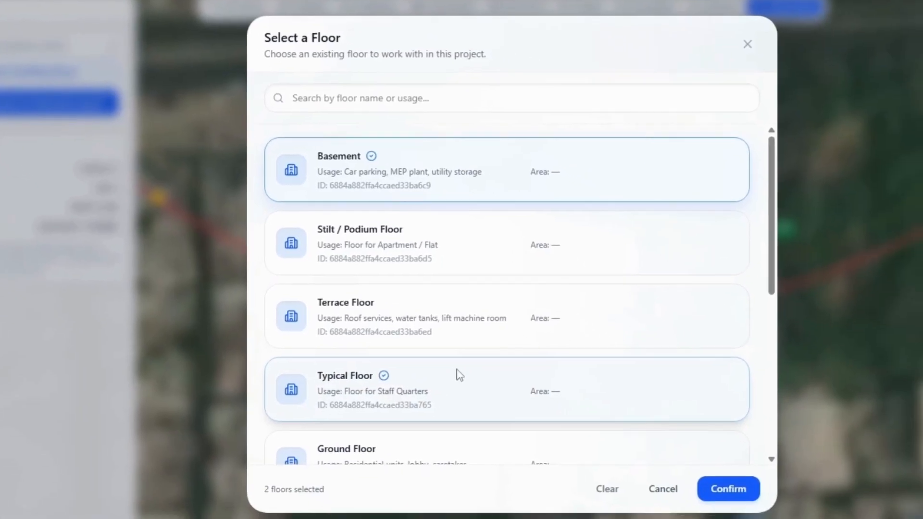
scroll(457, 373, down, 3)
click(377, 332)
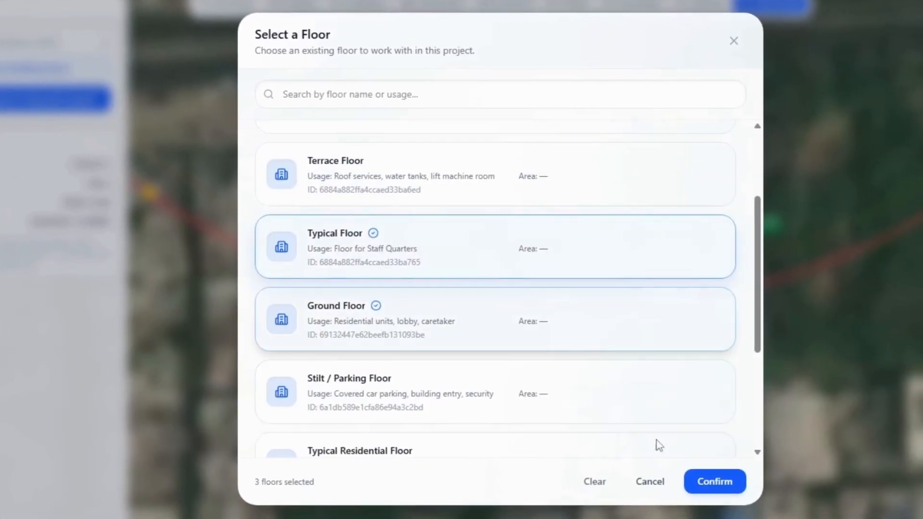
click(728, 487)
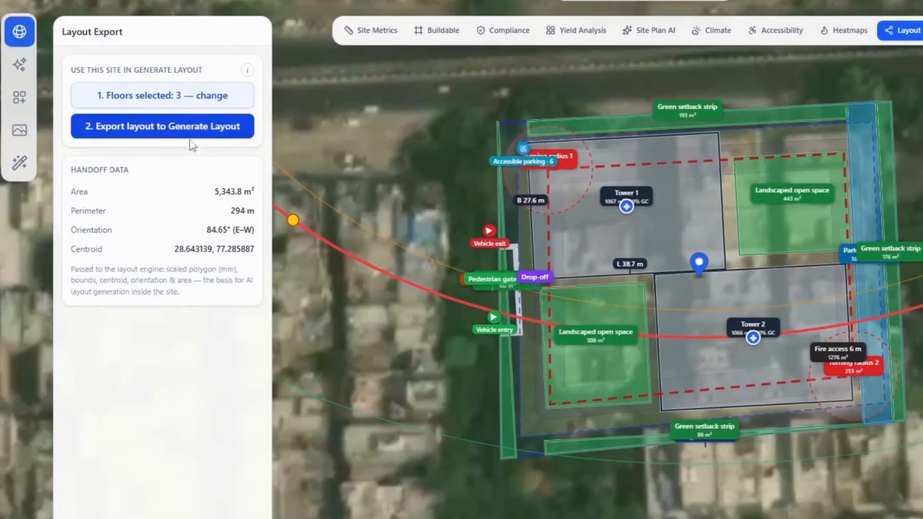
click(190, 136)
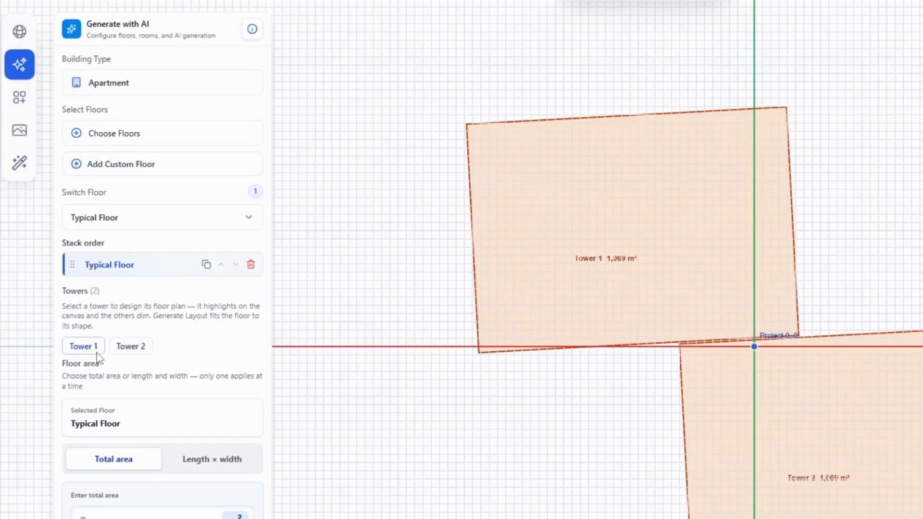
Generate the Typical Floor plan for Tower 1 with one 1 BHK, two 2 BHK and one 3 BHK flats.
click(90, 349)
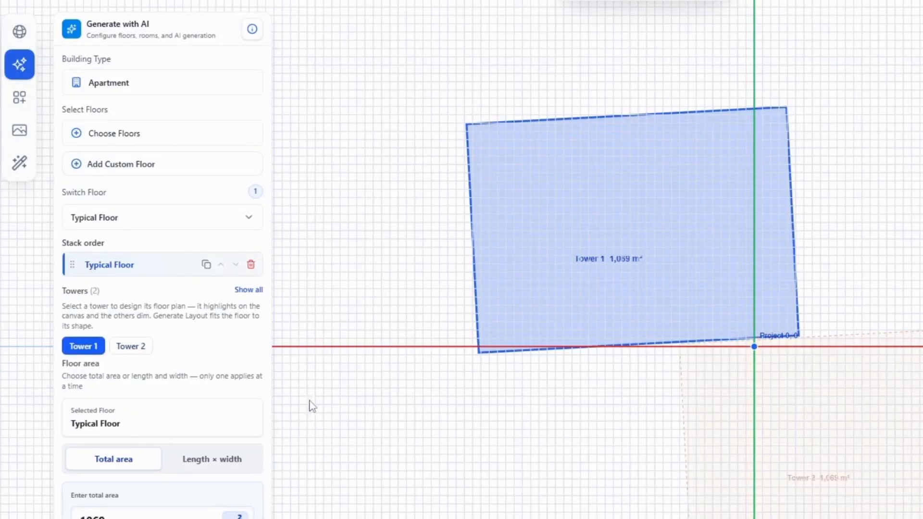
scroll(193, 351, down, 10)
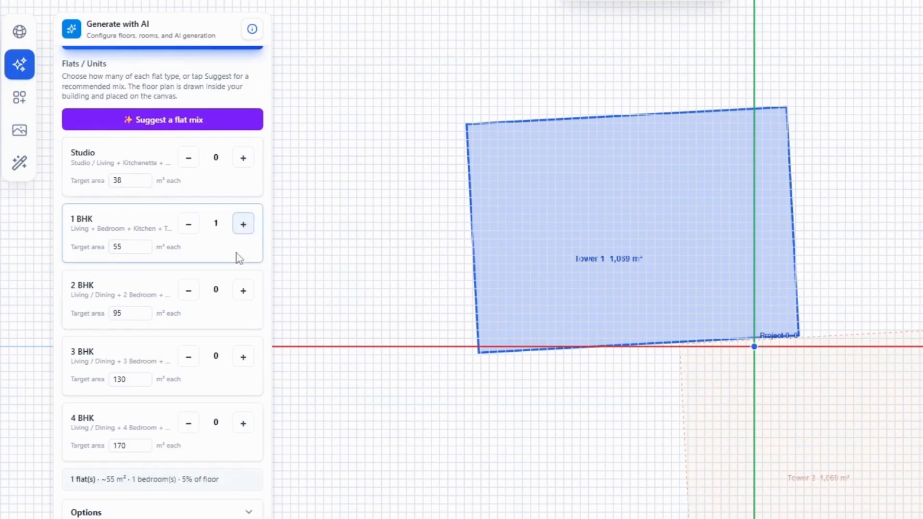
click(250, 299)
scroll(245, 346, down, 4)
click(244, 367)
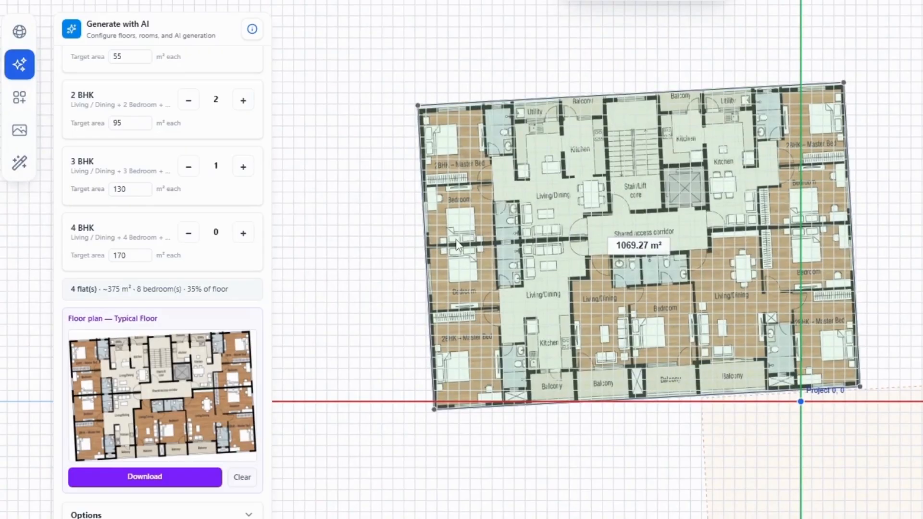
Trace walls over the generated Tower 1 floor plan, including a segment about 11.17 m long along the shared access corridor.
drag(355, 241, 356, 289)
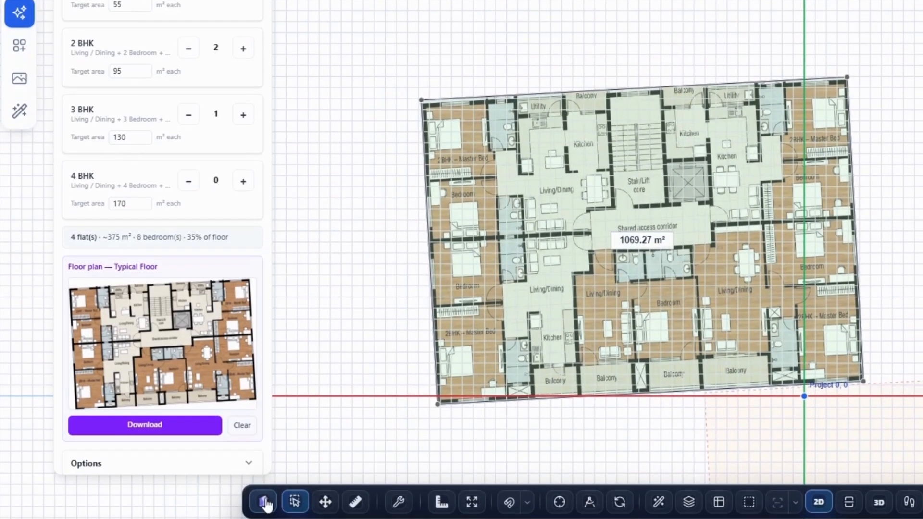
click(263, 500)
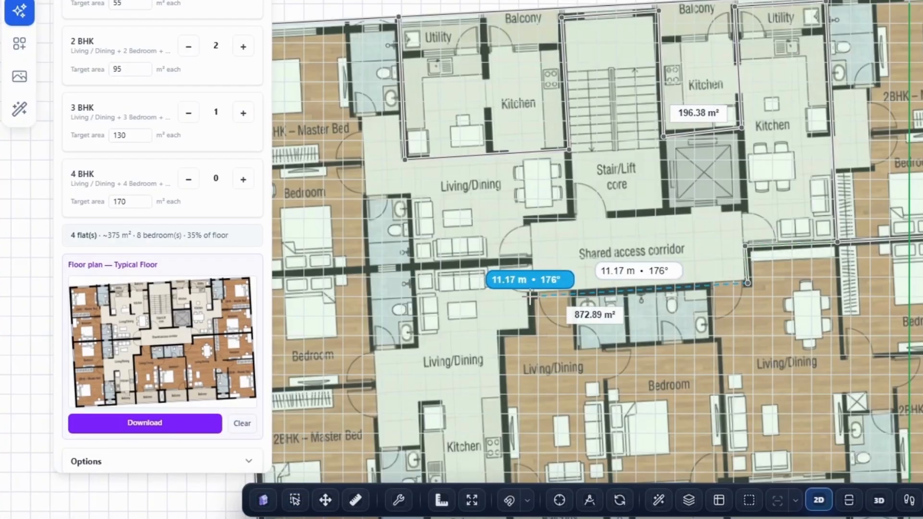
click(531, 296)
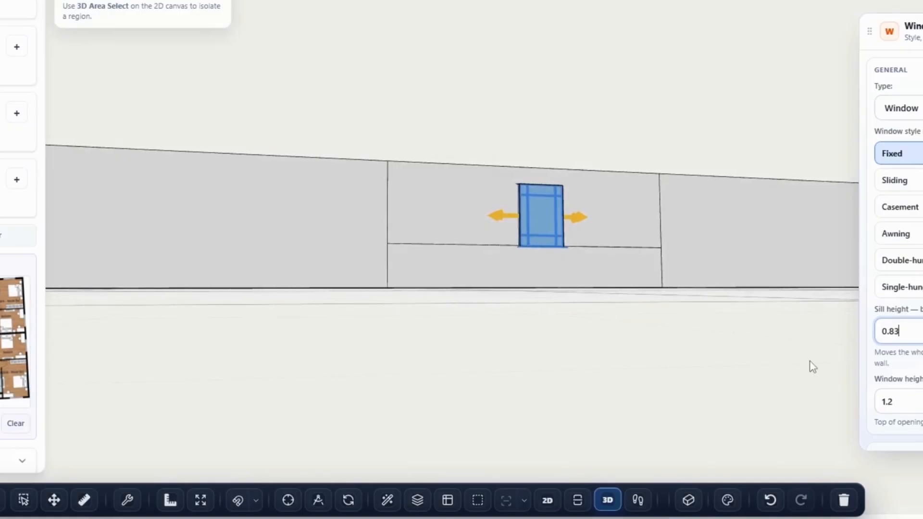
Set the selected window's sill height to 0.82 m, its height to 1.29 m and its width to 1.2 m.
key(Tab)
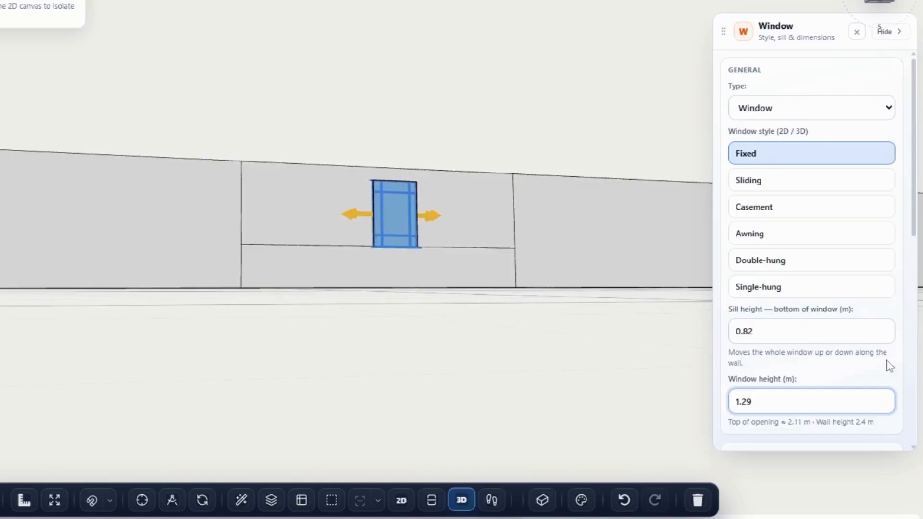
key(Tab)
text(1.2)
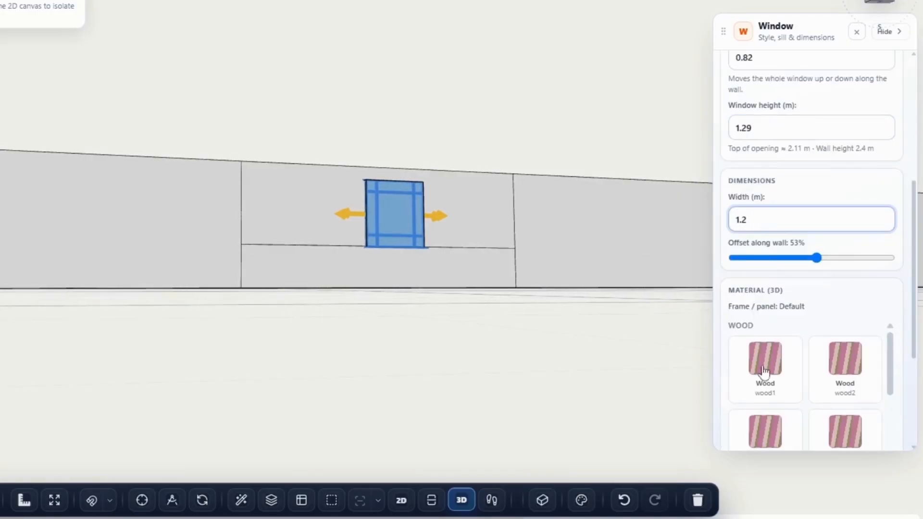
Apply the wallpaper3 material from the Wallpaper group to the window's frame and panel in the 3D view.
click(763, 368)
scroll(788, 354, down, 4)
click(775, 362)
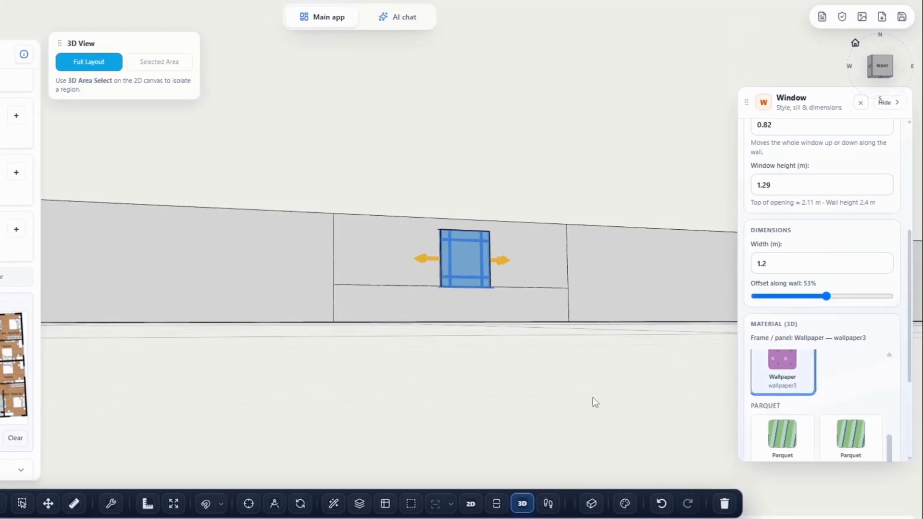
click(495, 372)
drag(495, 373, 282, 238)
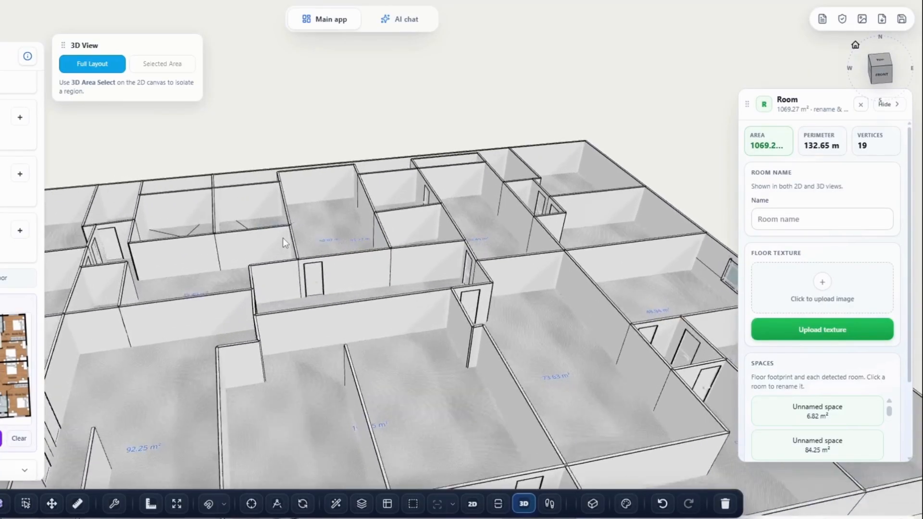
Select the single door in the central corridor wall and examine its style, swing and dimensions in the 3D view.
click(293, 275)
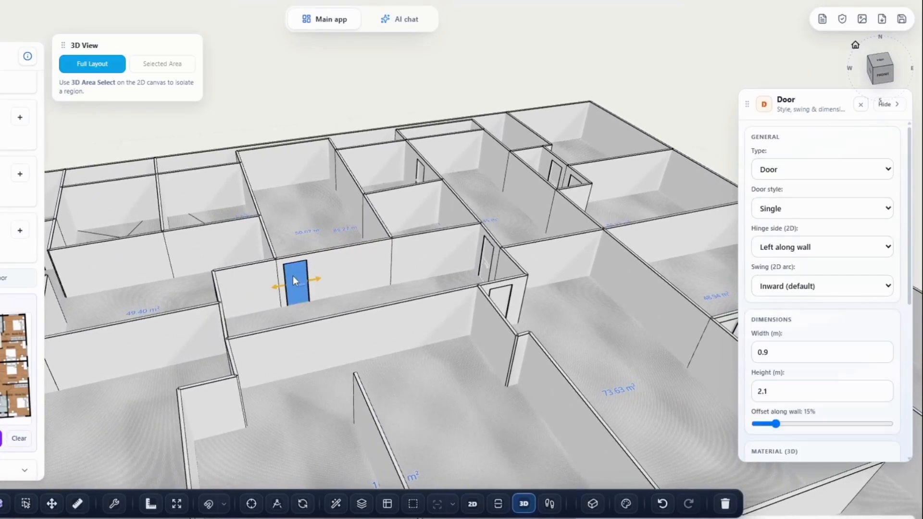
click(370, 273)
click(559, 388)
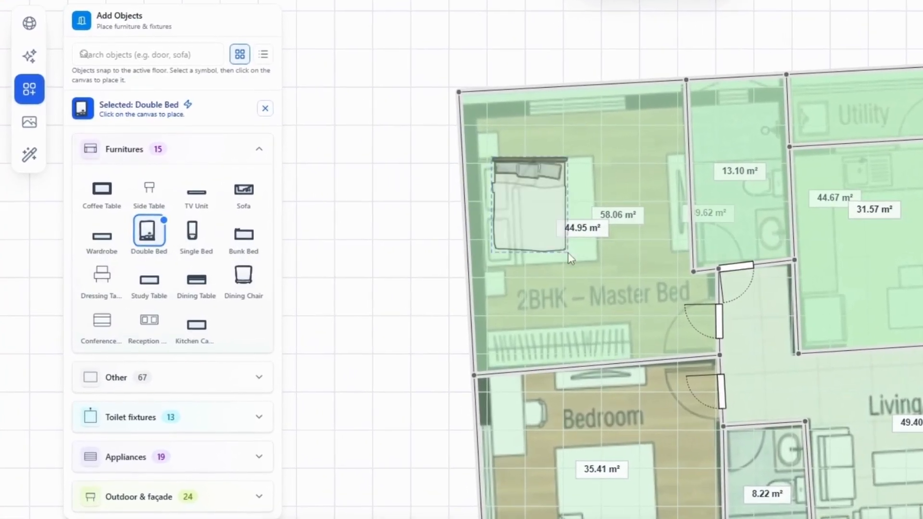
Furnish the 2BHK master bedroom with a double bed, study table and dining chair, turning the bed's headboard to the outer wall.
click(568, 258)
mouse_move(524, 128)
mouse_down()
mouse_move(434, 154)
mouse_move(433, 217)
mouse_up()
click(149, 279)
click(566, 368)
click(250, 280)
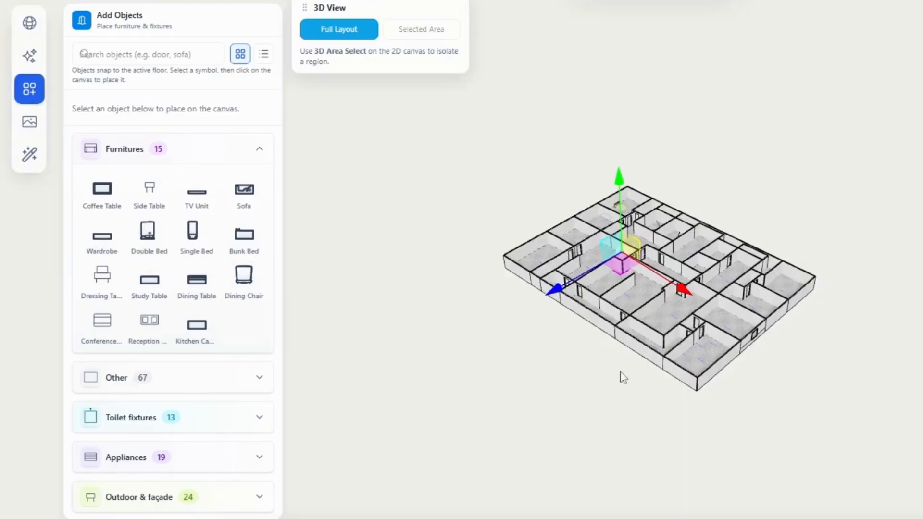
Render a 3d-interior image of the master bedroom's study table and bed area in Scandinavian style with Day lighting.
scroll(551, 197, up, 8)
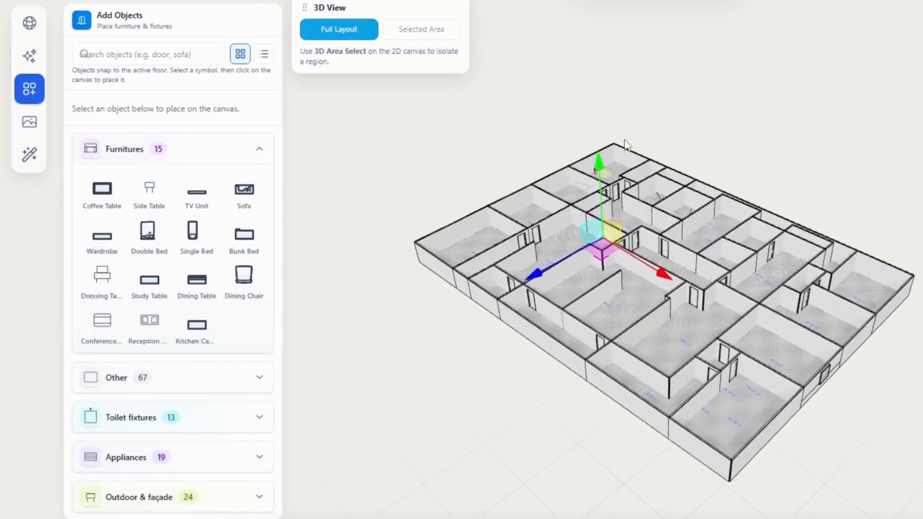
scroll(693, 181, up, 10)
click(29, 122)
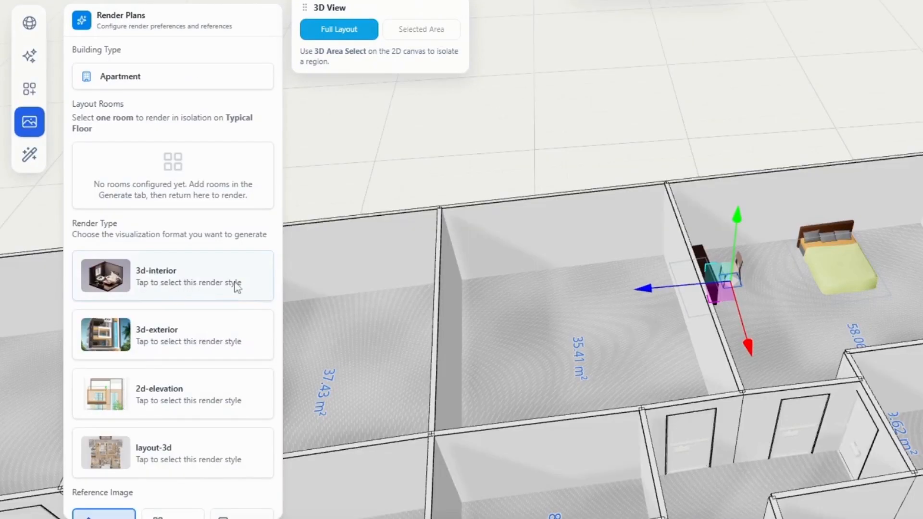
drag(635, 313, 472, 310)
drag(904, 250, 848, 220)
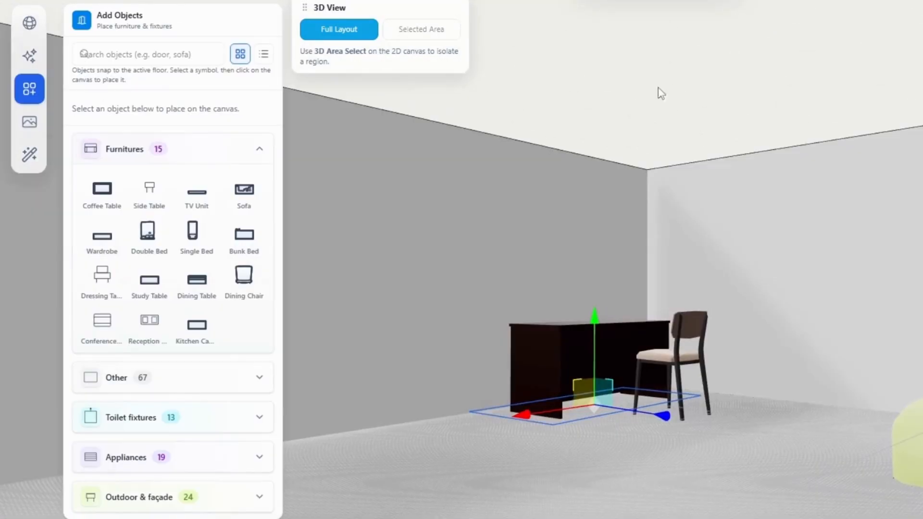
click(29, 121)
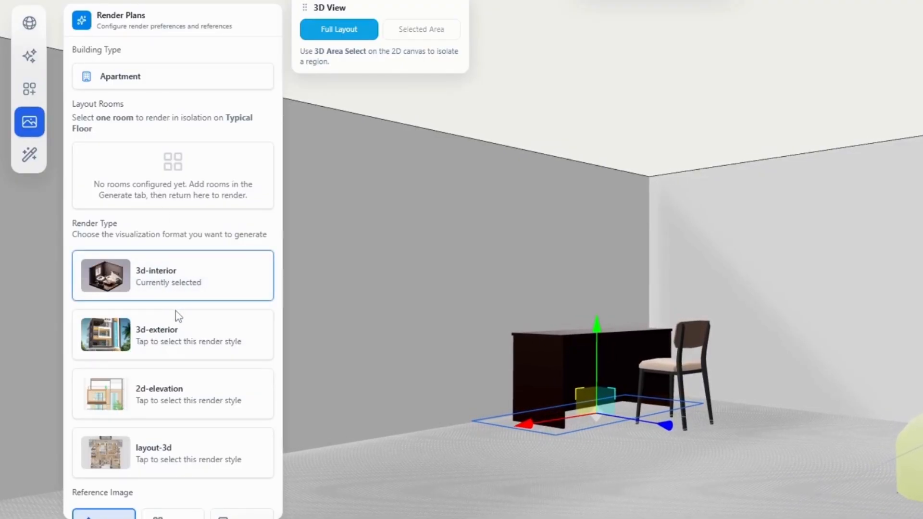
scroll(180, 291, down, 10)
click(138, 157)
scroll(198, 471, down, 2)
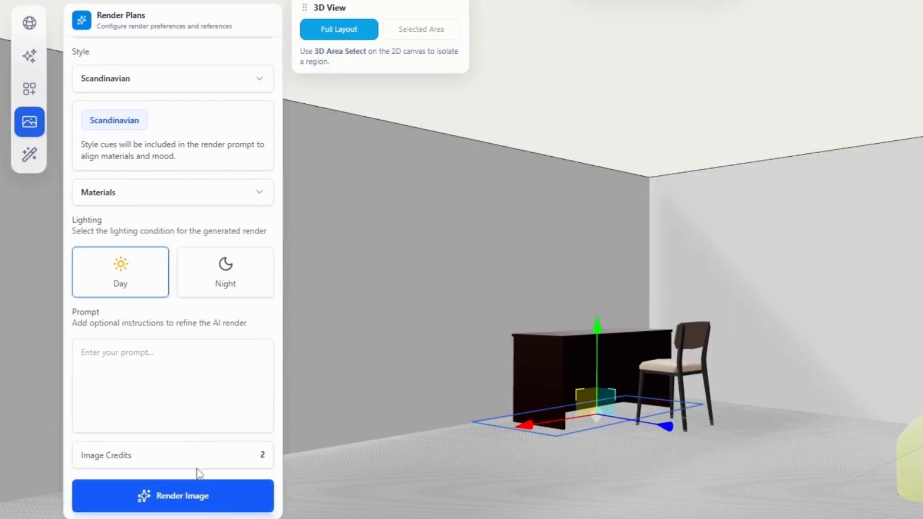
click(198, 495)
Examine the generated bedroom render and choose the Zen style for the layout.
scroll(202, 310, up, 10)
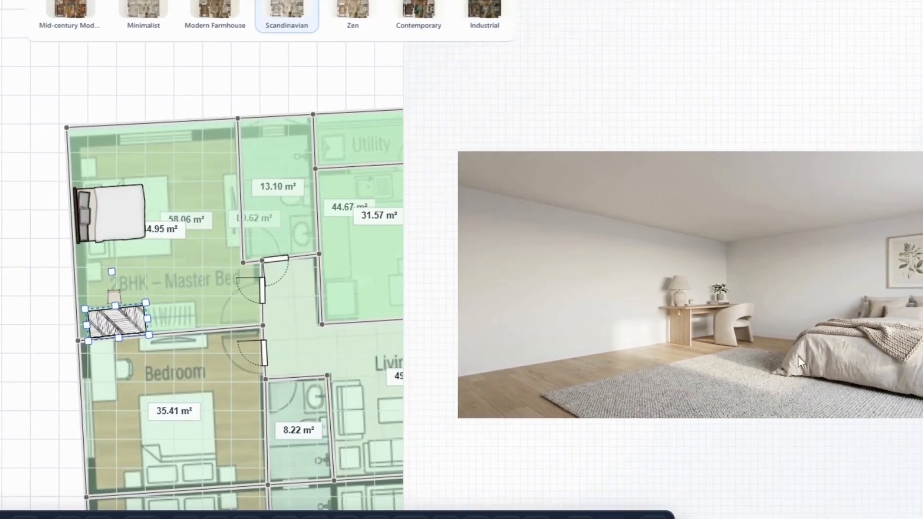
right_click(752, 346)
scroll(786, 338, up, 3)
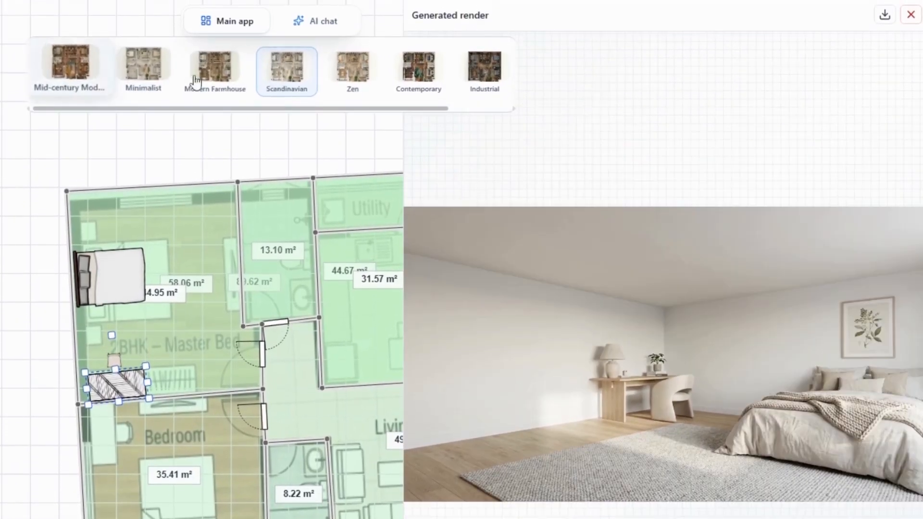
click(353, 75)
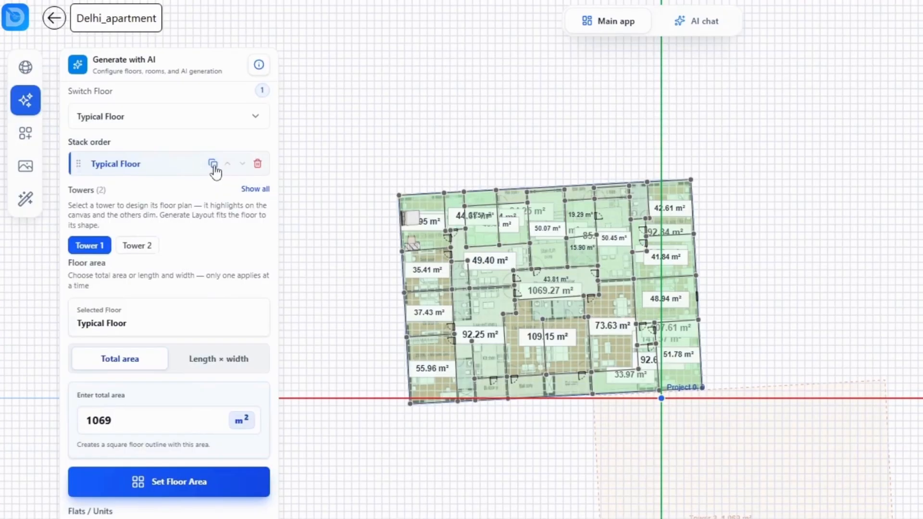
Duplicate Tower 1's Typical Floor with the number of copies set to 10 and show the stacked building in 3D.
click(213, 164)
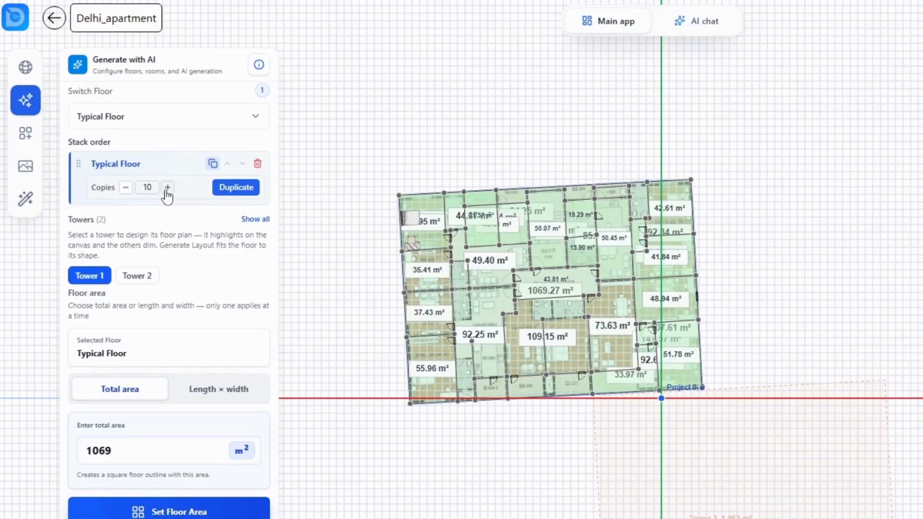
click(236, 187)
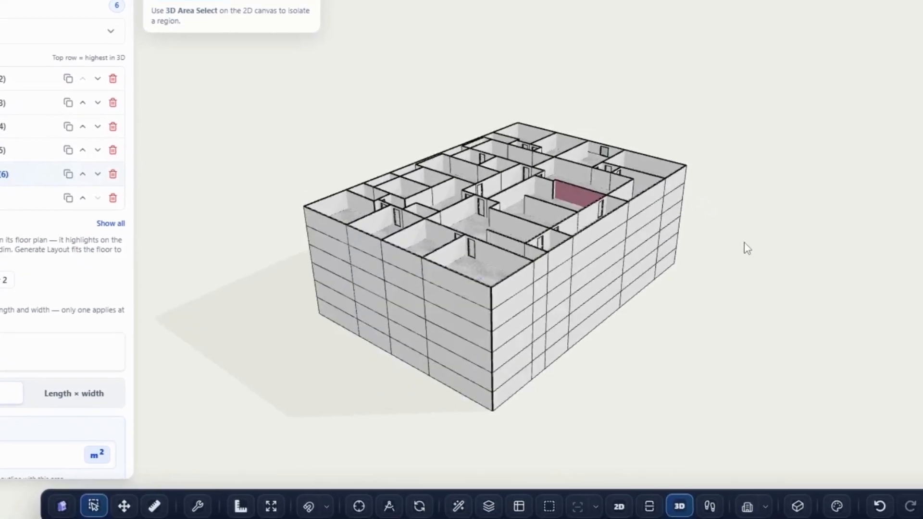
click(748, 506)
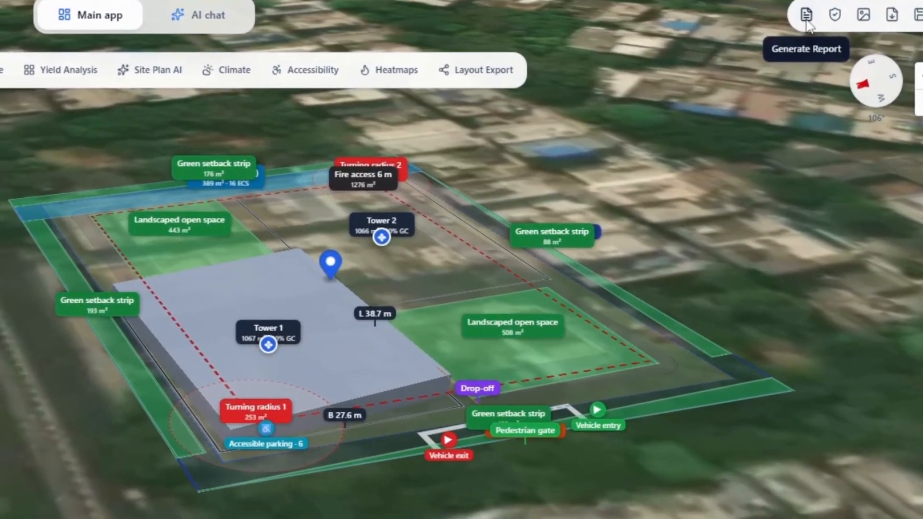
Generate the Delhi_apartment project report, review its sections and download it as a PDF.
click(800, 21)
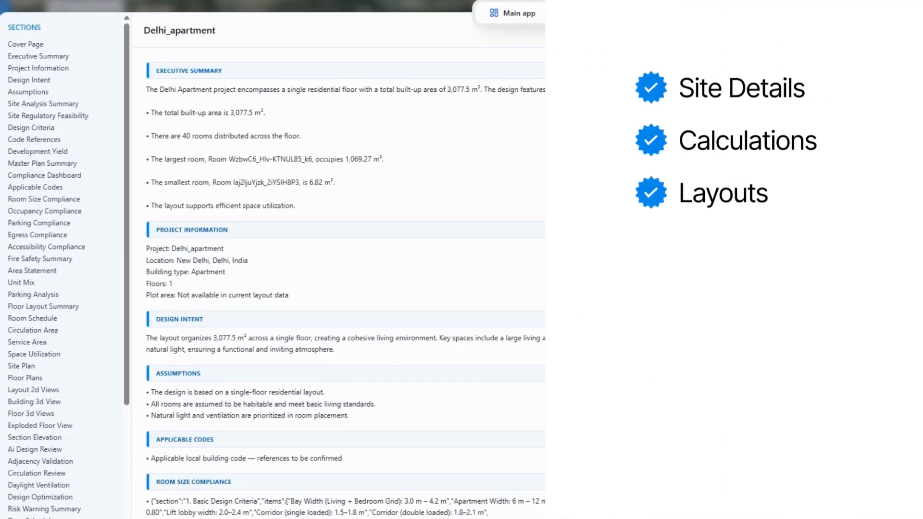
scroll(511, 289, down, 20)
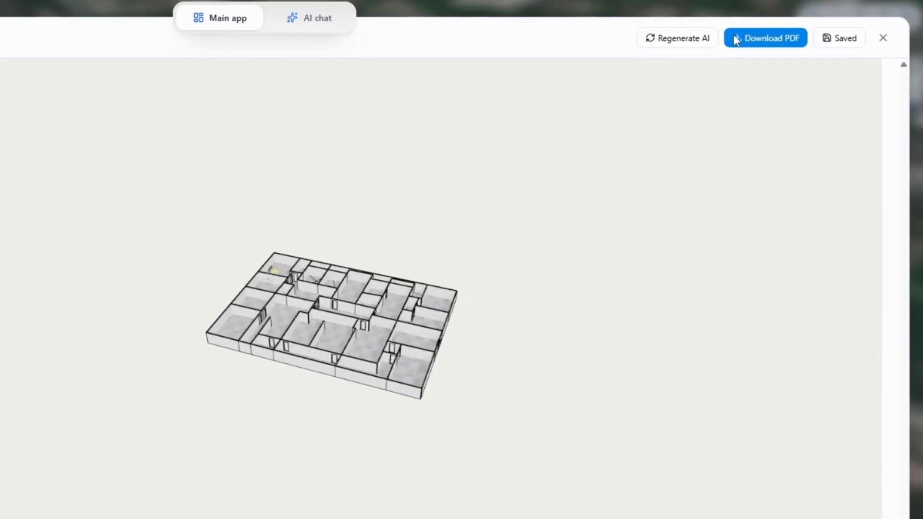
click(764, 39)
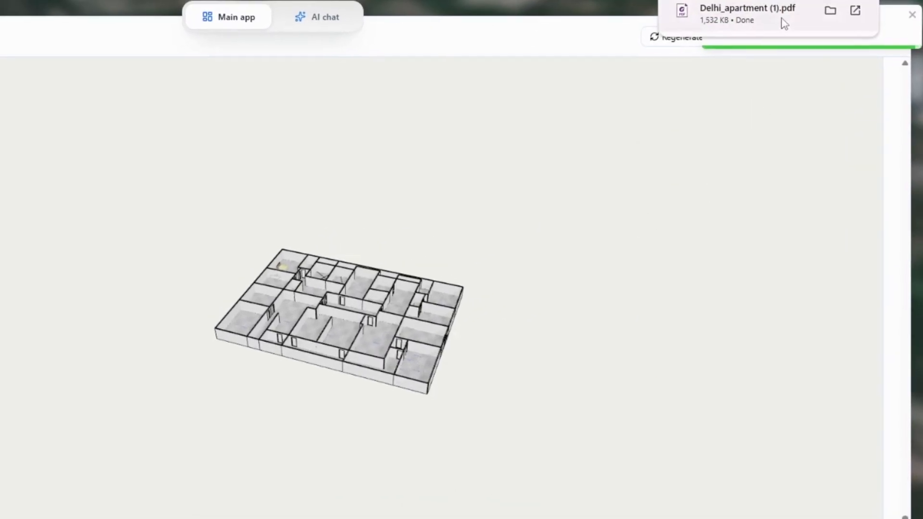
Open the downloaded report PDF and read through its contents, code compliance, development yield, adjacency rules and parking sections.
click(784, 22)
scroll(572, 171, down, 20)
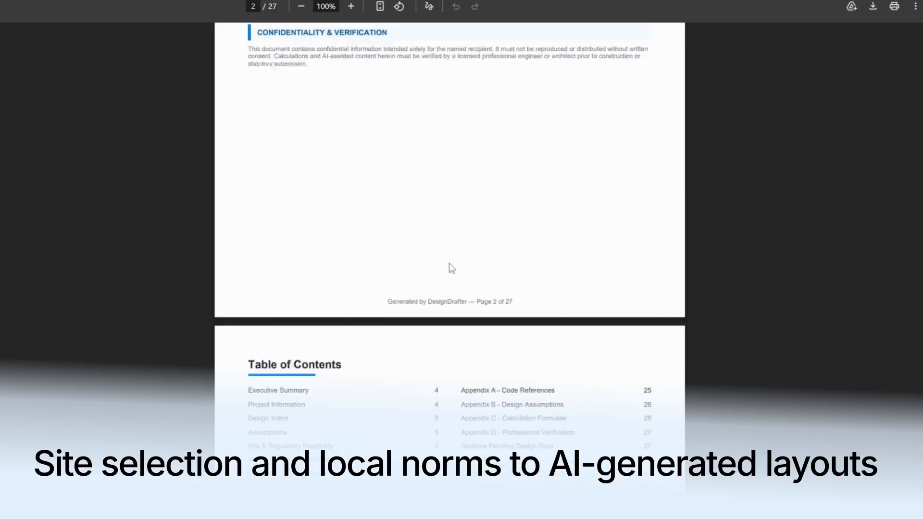
scroll(464, 312, down, 20)
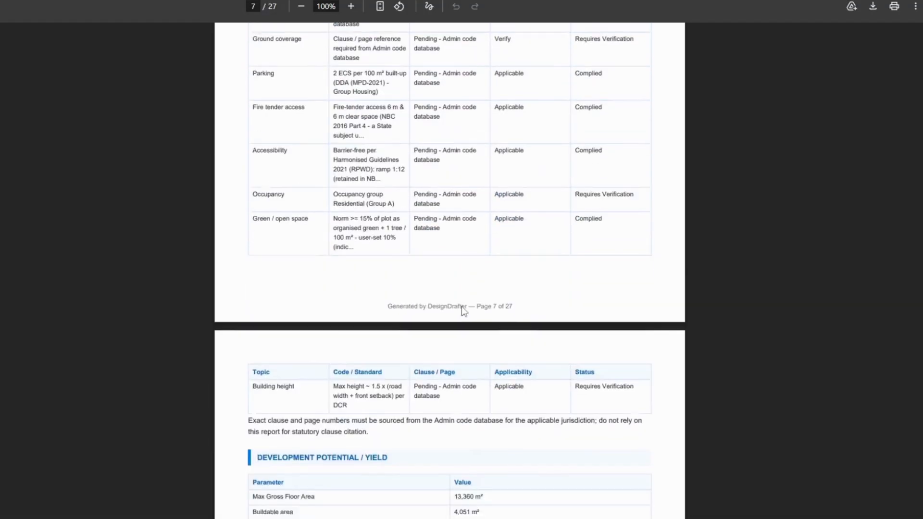
scroll(462, 308, down, 15)
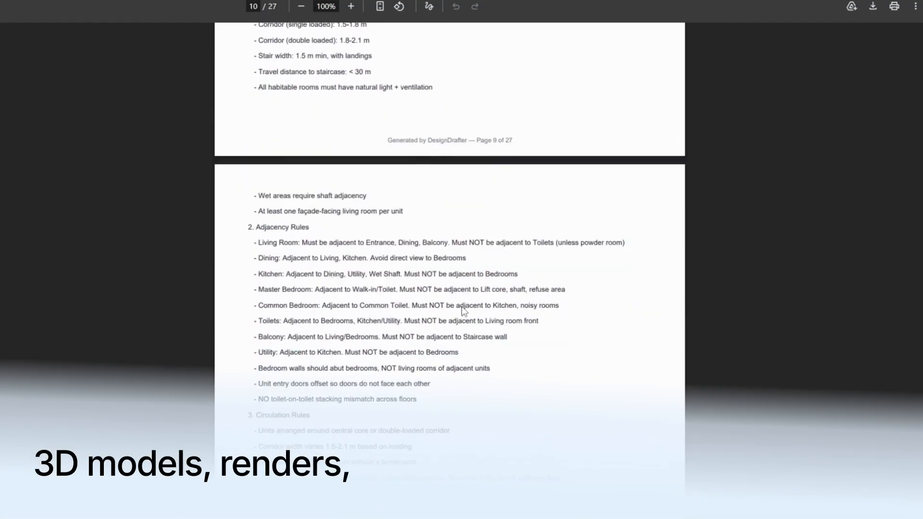
scroll(461, 307, down, 15)
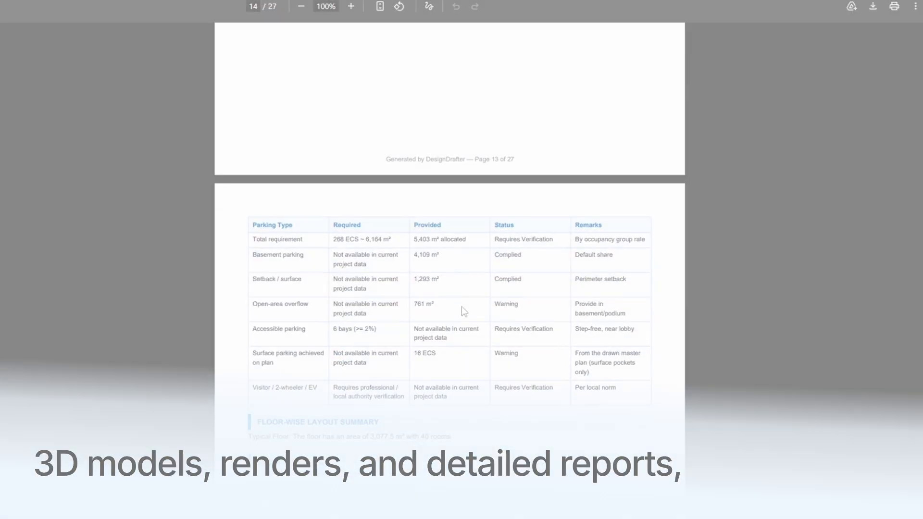